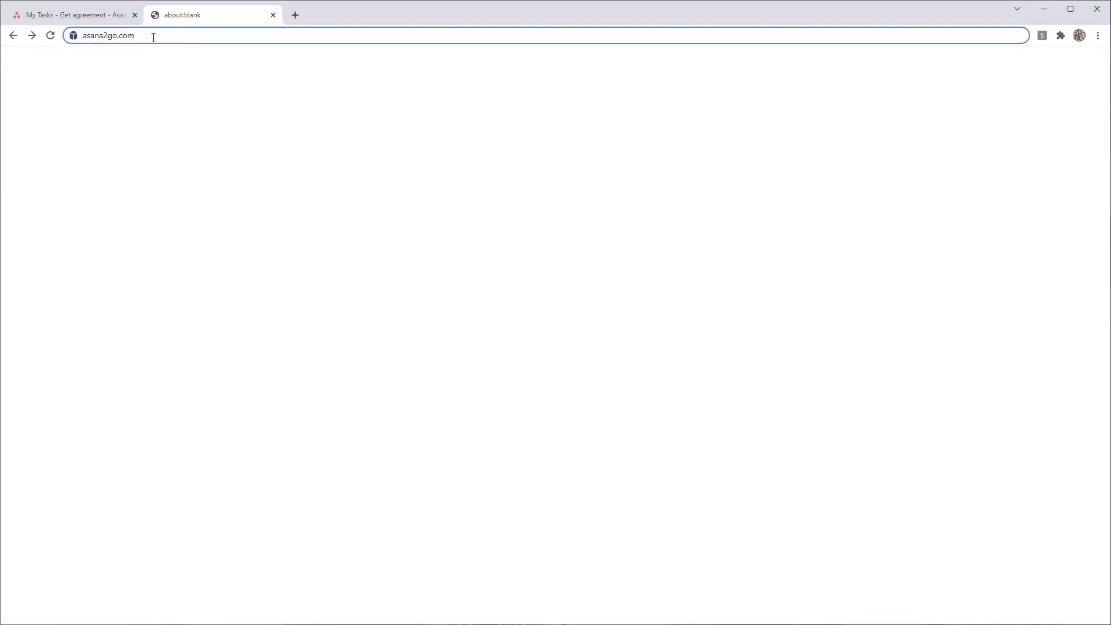
Load the Trilogi Asana2Go product page by entering asana2go.com.
{"action": "key", "text": "Return"}
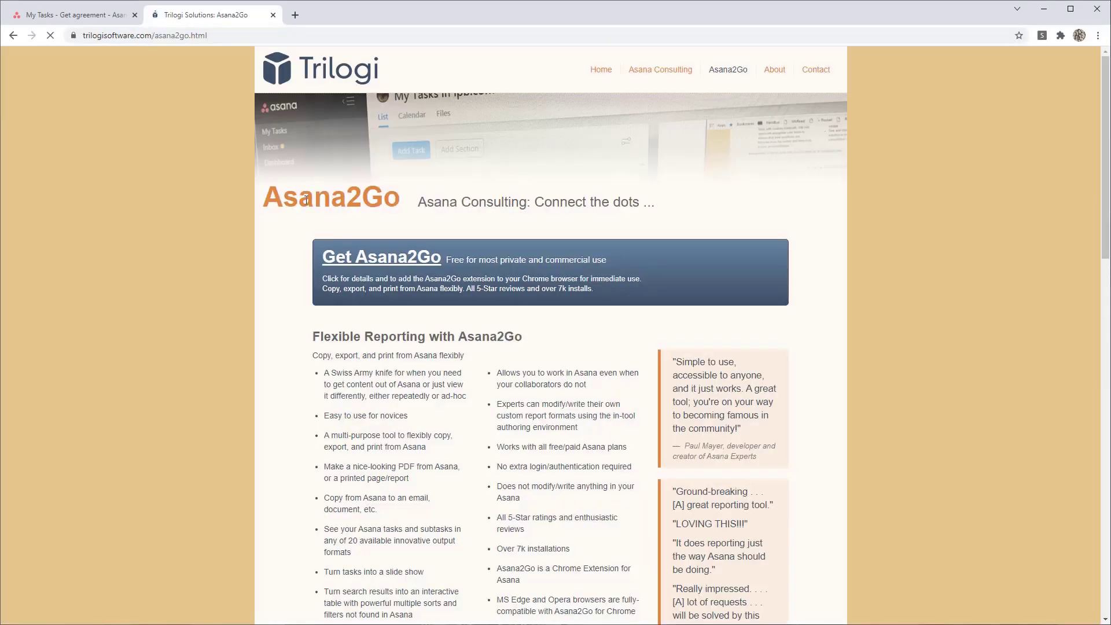
Install the Asana2Go extension from its Chrome Web Store listing.
{"action": "left_click", "coordinate": [387, 257]}
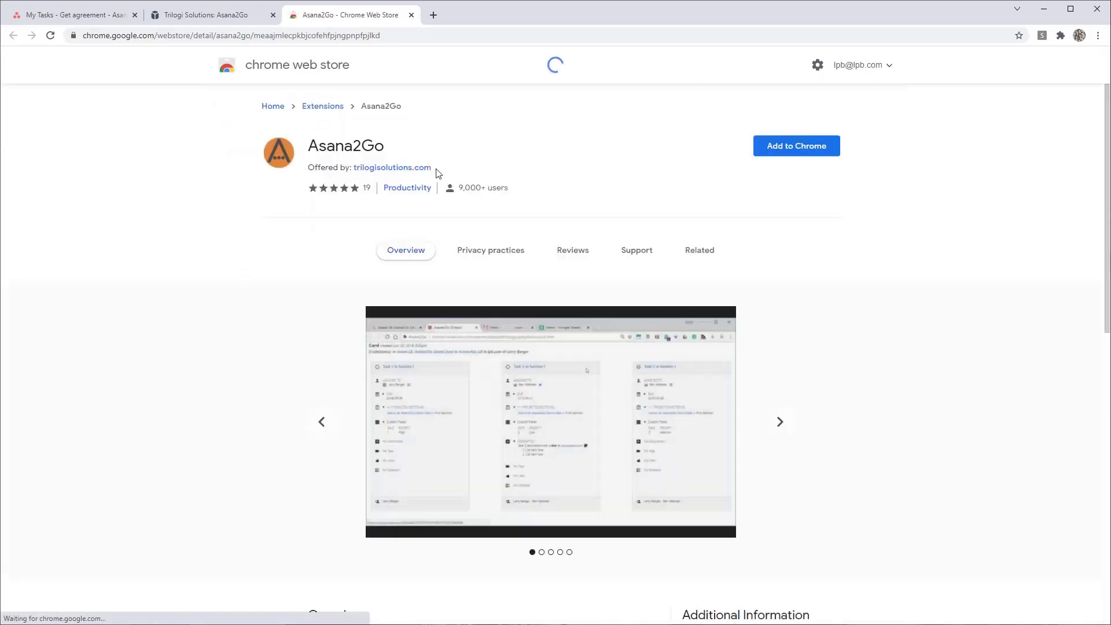
{"action": "left_click", "coordinate": [803, 152]}
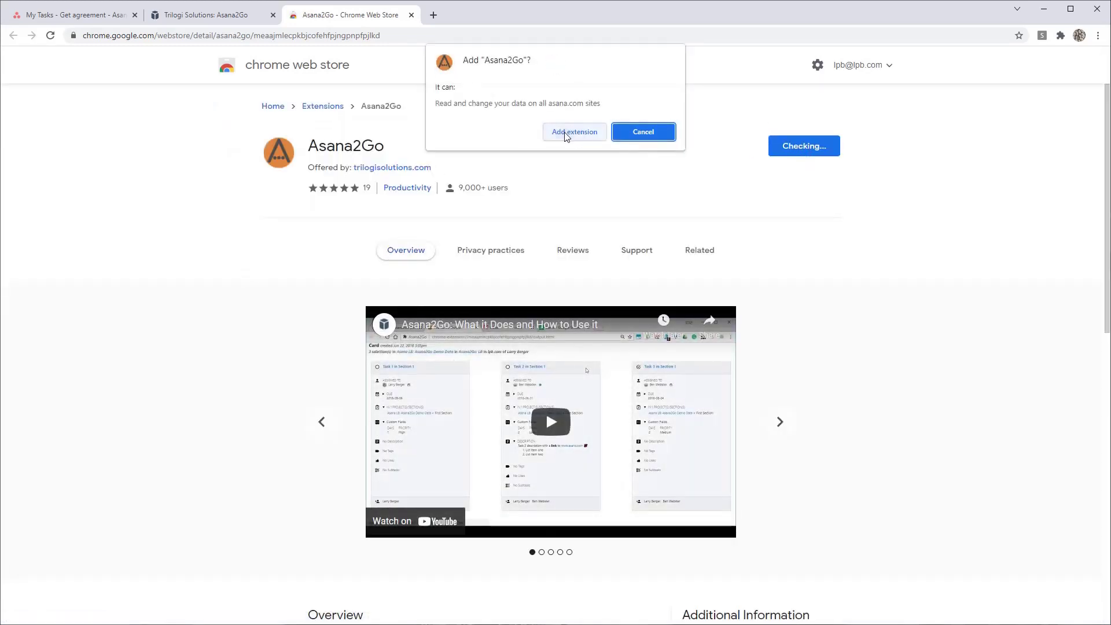
{"action": "left_click", "coordinate": [565, 134]}
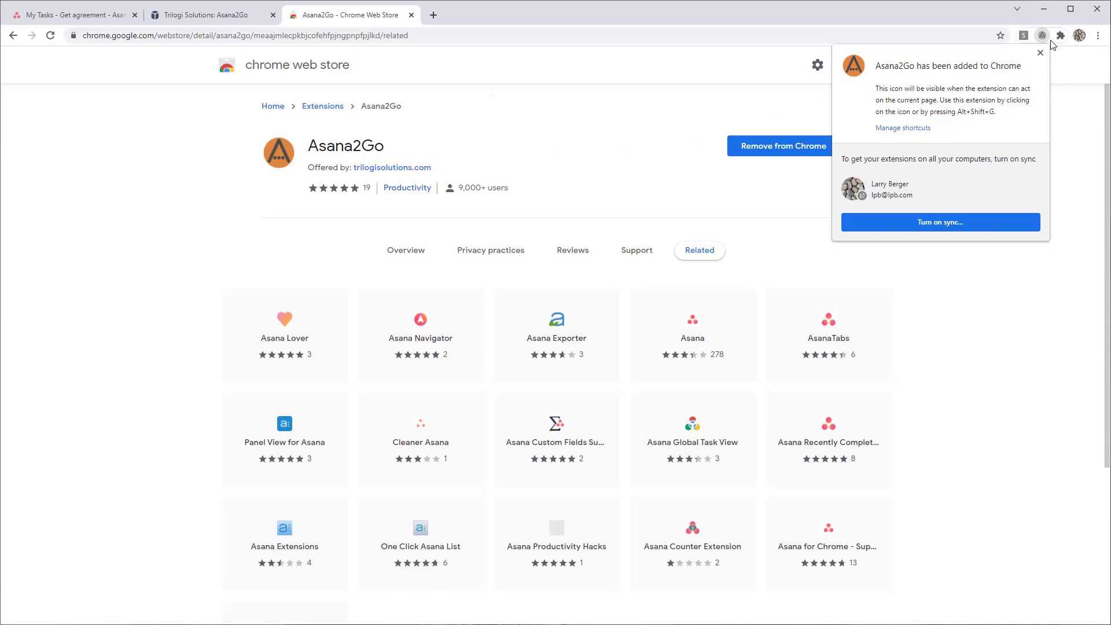
{"action": "left_click", "coordinate": [1040, 53]}
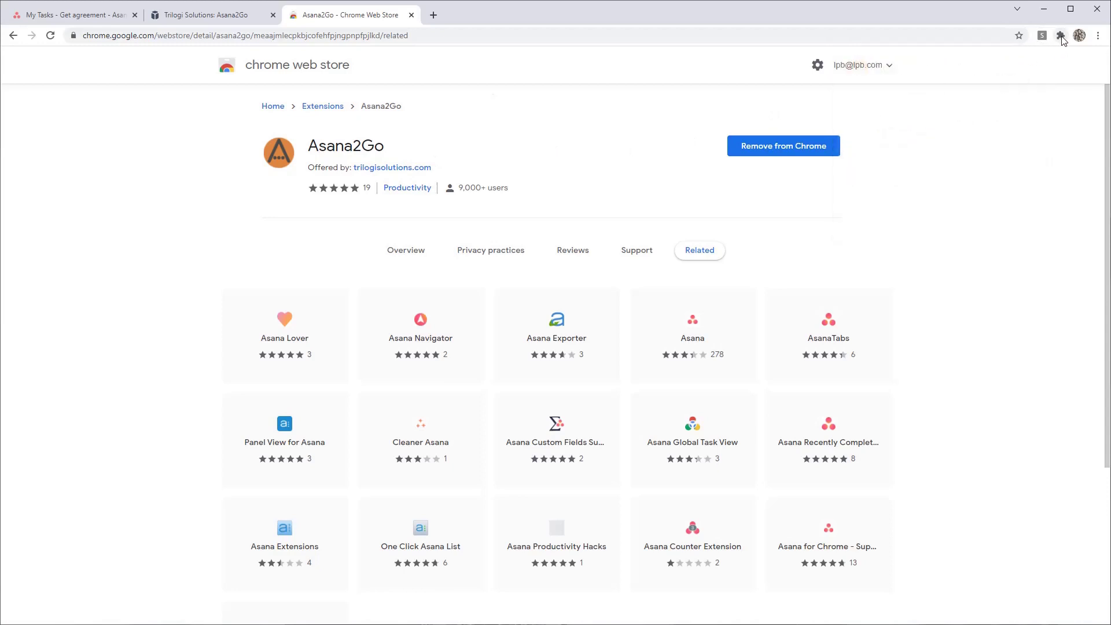
Pin Asana2Go to the Chrome toolbar and return to the Asana tab.
{"action": "left_click", "coordinate": [1061, 37]}
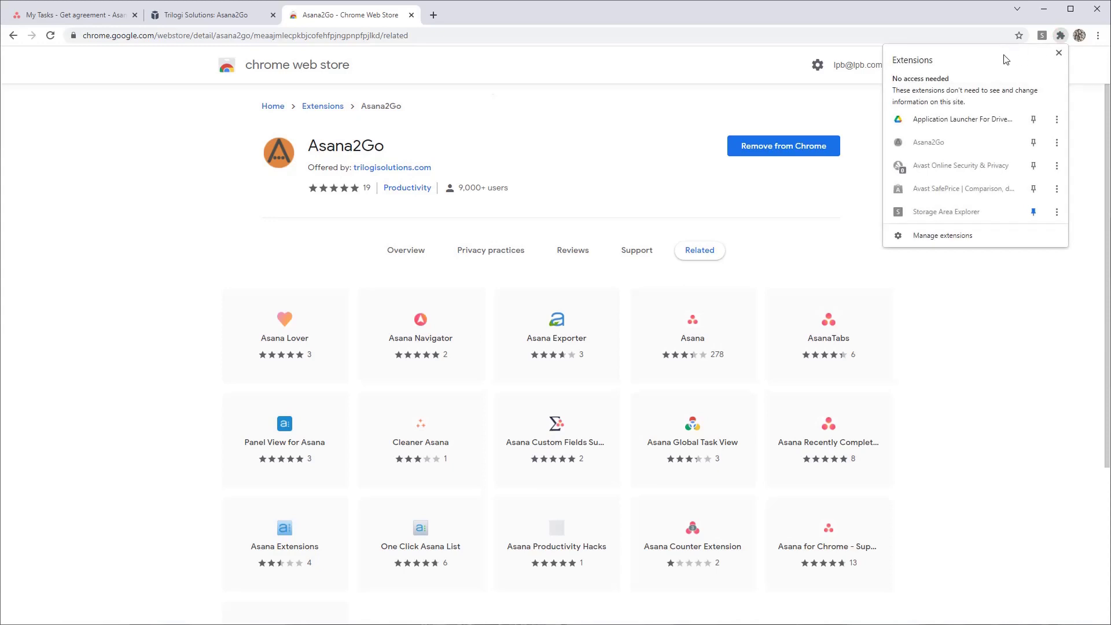
{"action": "left_click", "coordinate": [1034, 142]}
{"action": "left_click", "coordinate": [1060, 53]}
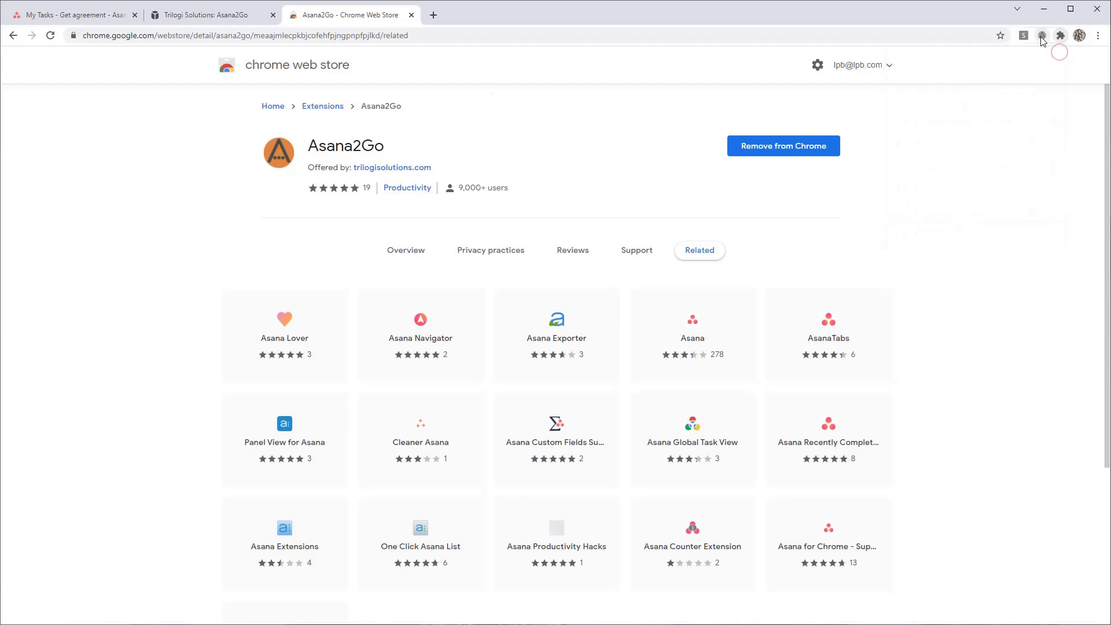
{"action": "left_click", "coordinate": [35, 14]}
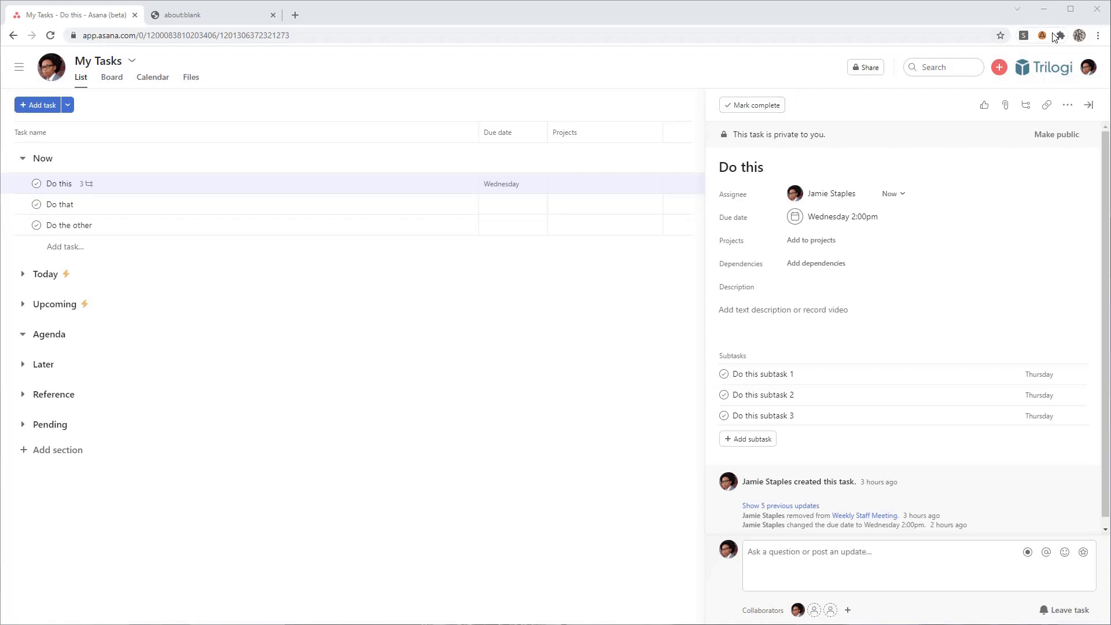
Preview the Asana2Go toolbar popup over the Do this task, then close it.
{"action": "left_click", "coordinate": [1041, 36]}
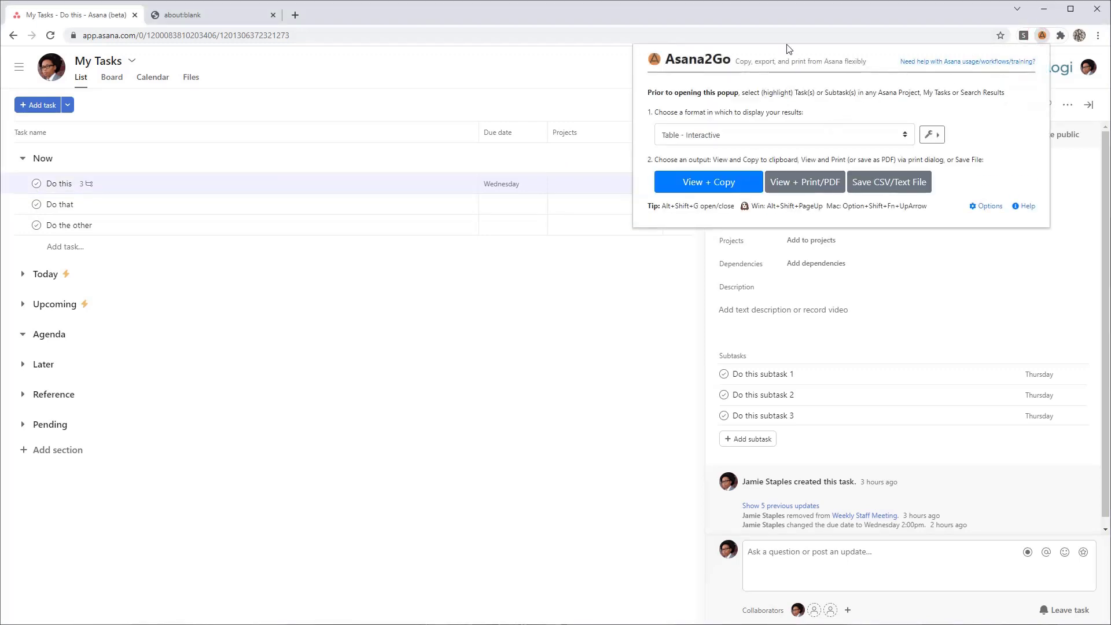
{"action": "left_click", "coordinate": [404, 12]}
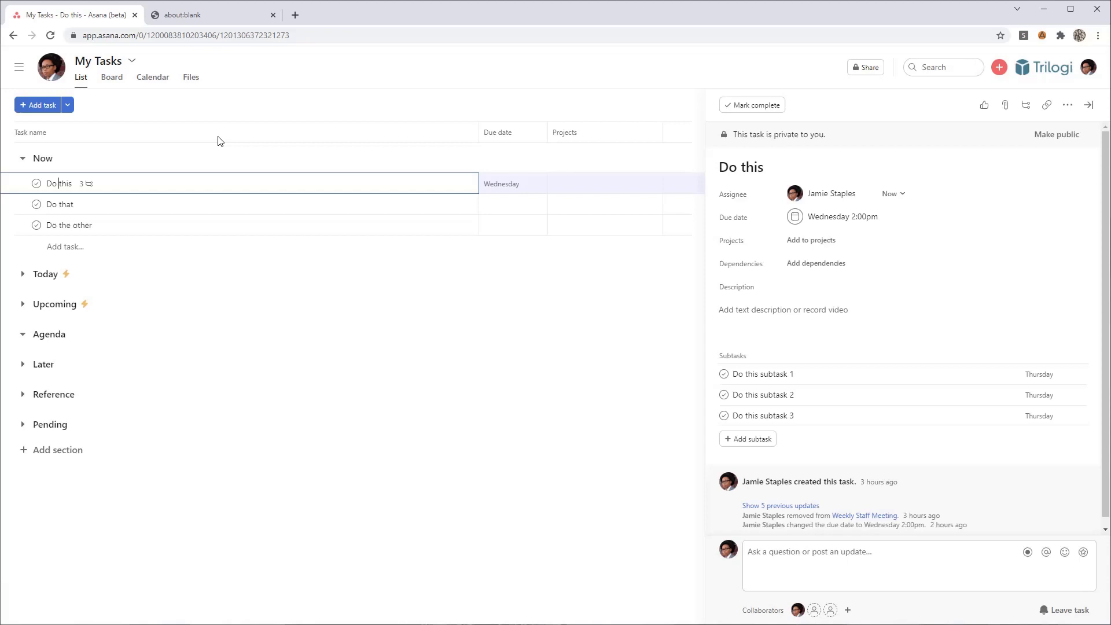
Go to Chrome's extension Keyboard shortcuts page through chrome://extensions.
{"action": "left_click", "coordinate": [191, 21]}
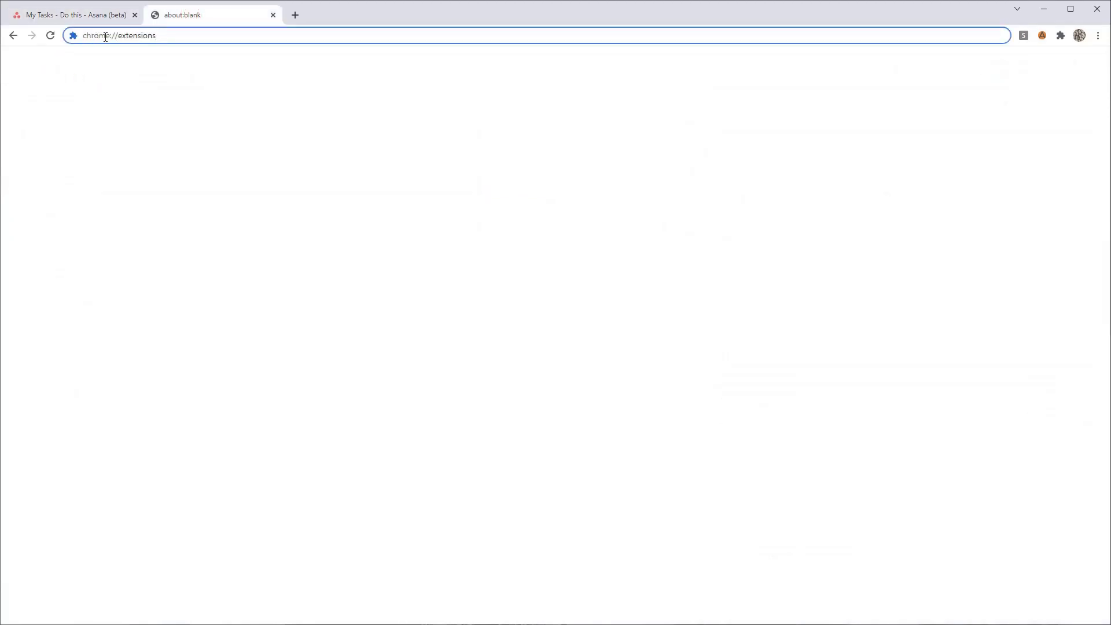
{"action": "left_click", "coordinate": [178, 36]}
{"action": "key", "text": "Return"}
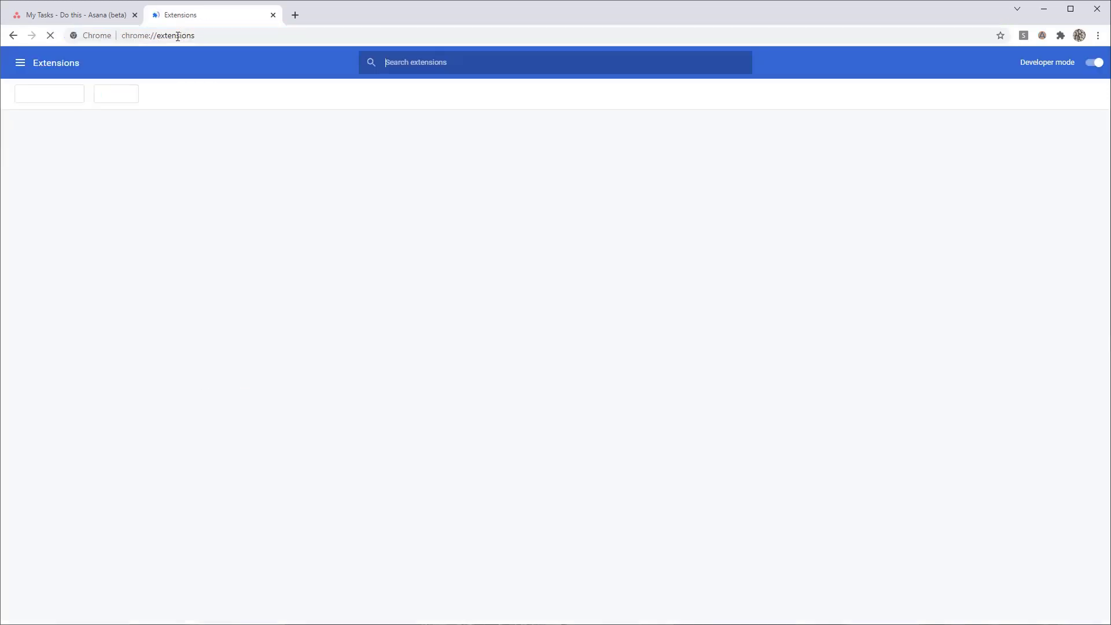
{"action": "left_click", "coordinate": [18, 62]}
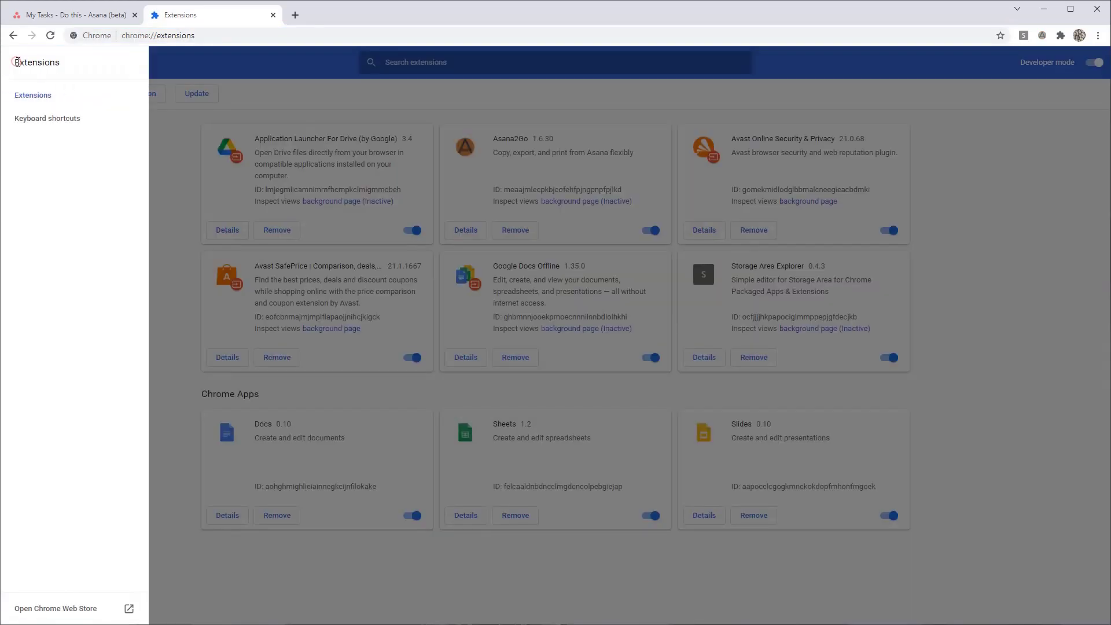
{"action": "left_click", "coordinate": [48, 120]}
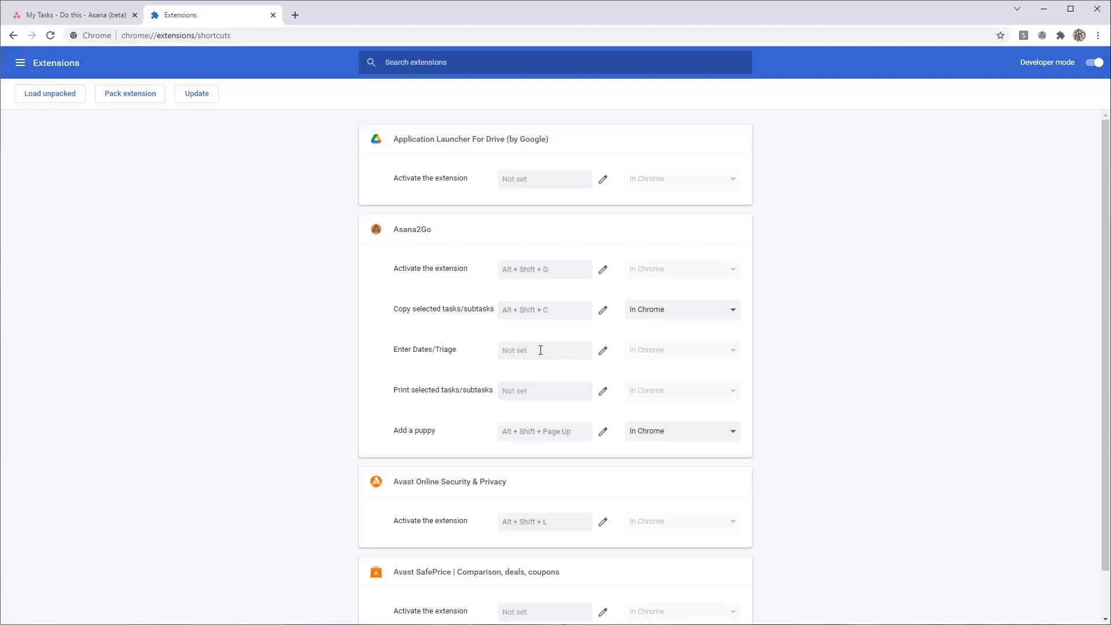
Assign Ctrl+Shift+E to Asana2Go's Enter Dates/Triage command.
{"action": "left_click", "coordinate": [602, 352]}
{"action": "key", "text": "alt+shift"}
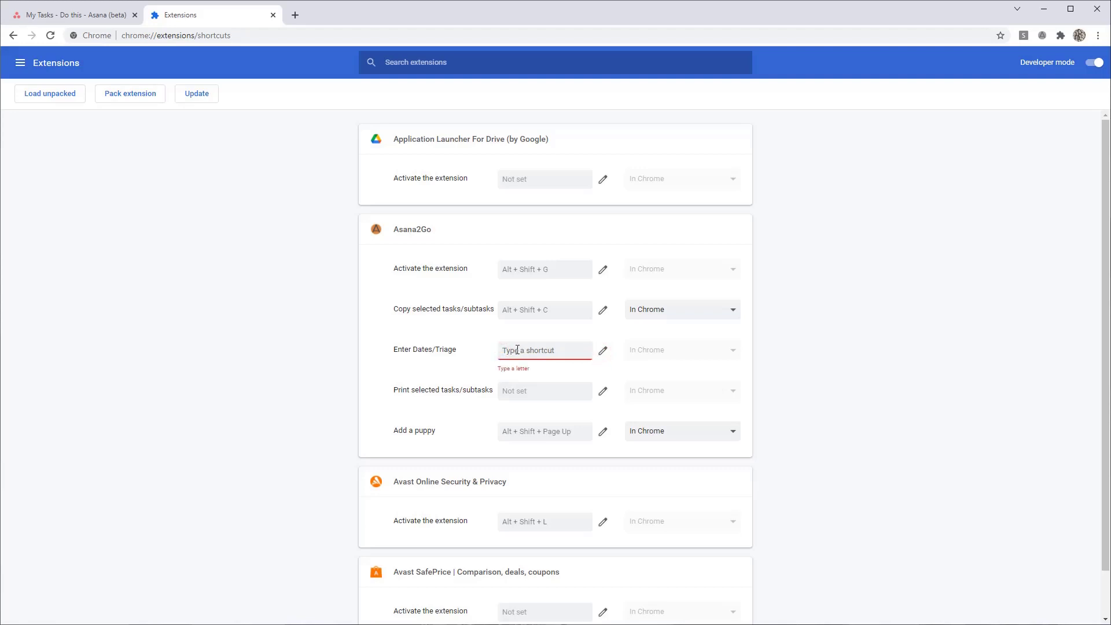
{"action": "key", "text": "shift"}
{"action": "key", "text": "alt"}
{"action": "key", "text": "ctrl+shift+e"}
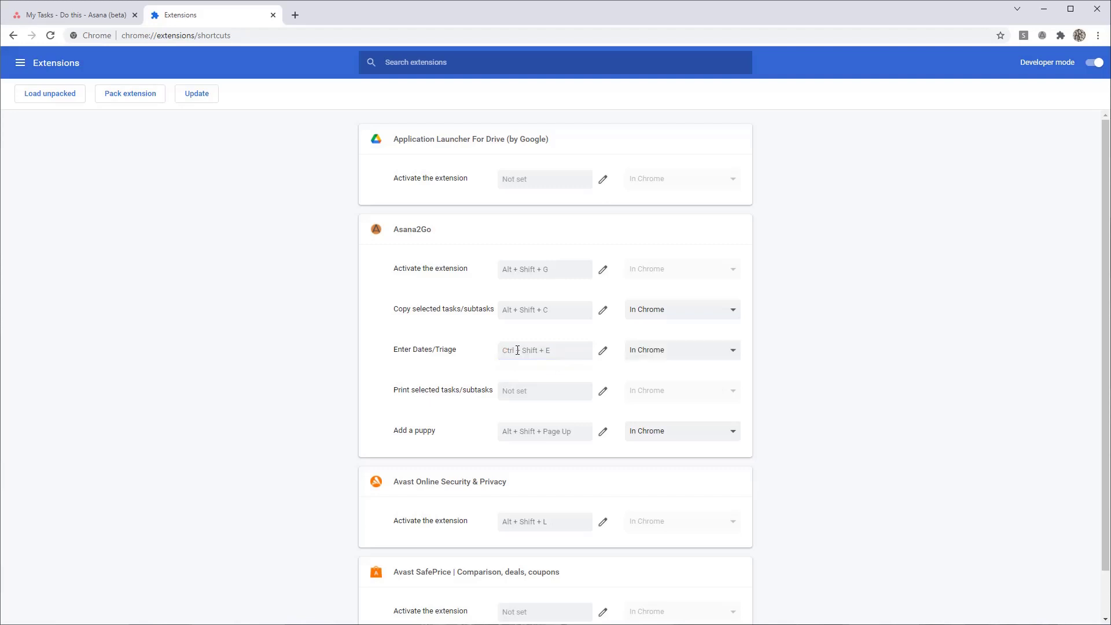
In the Asana tab, open the Update Dates/Triage dialog with the shortcut and dismiss it.
{"action": "left_click", "coordinate": [64, 12]}
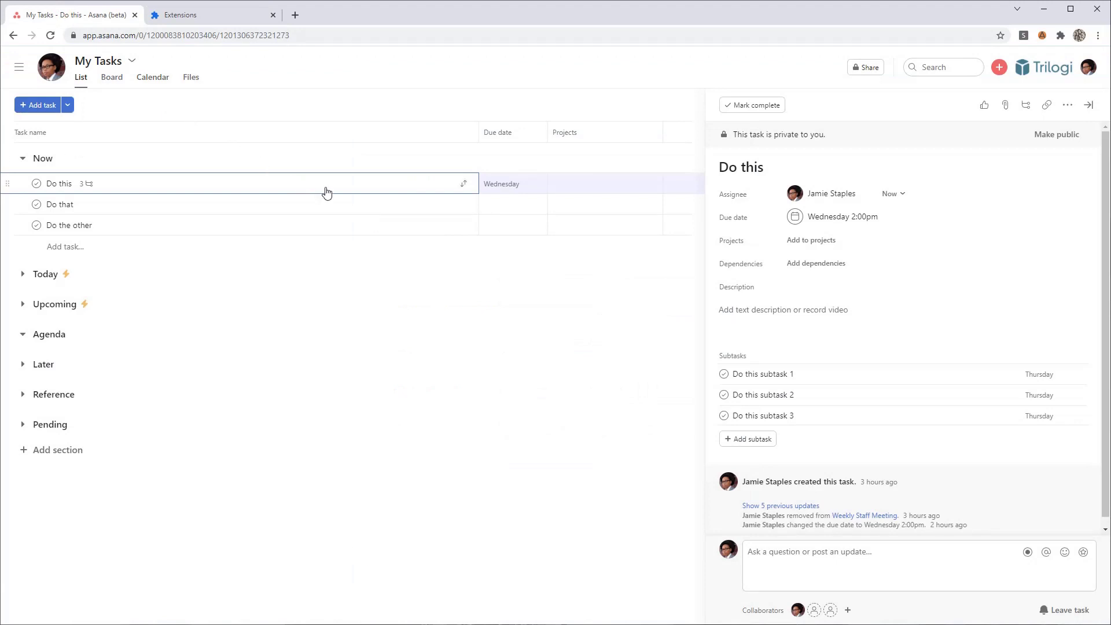
{"action": "key", "text": "alt+d"}
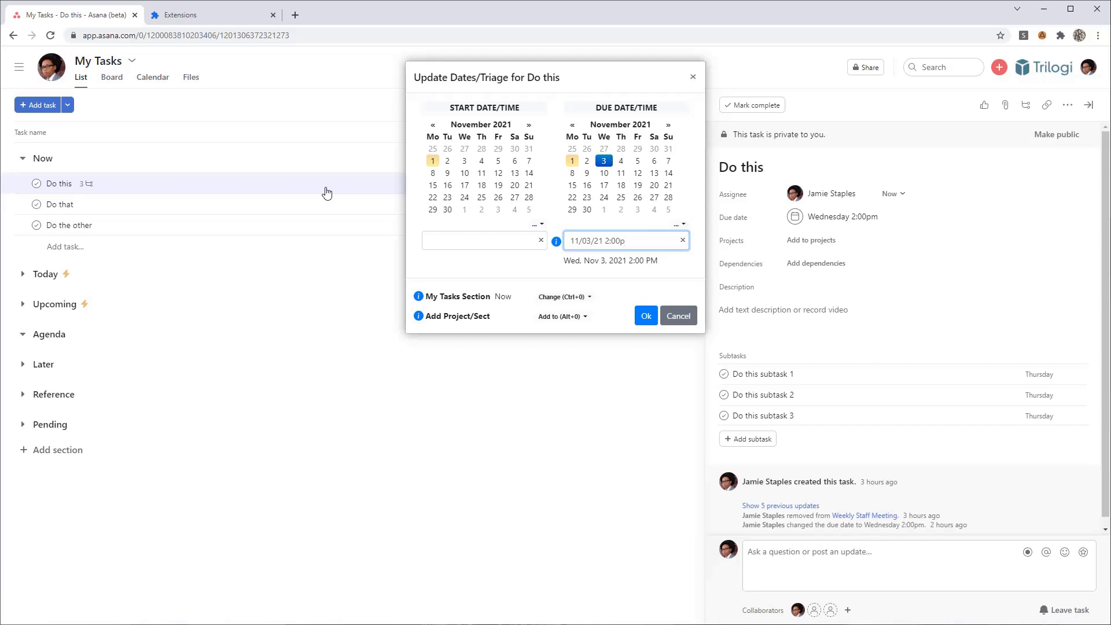
{"action": "key", "text": "Return"}
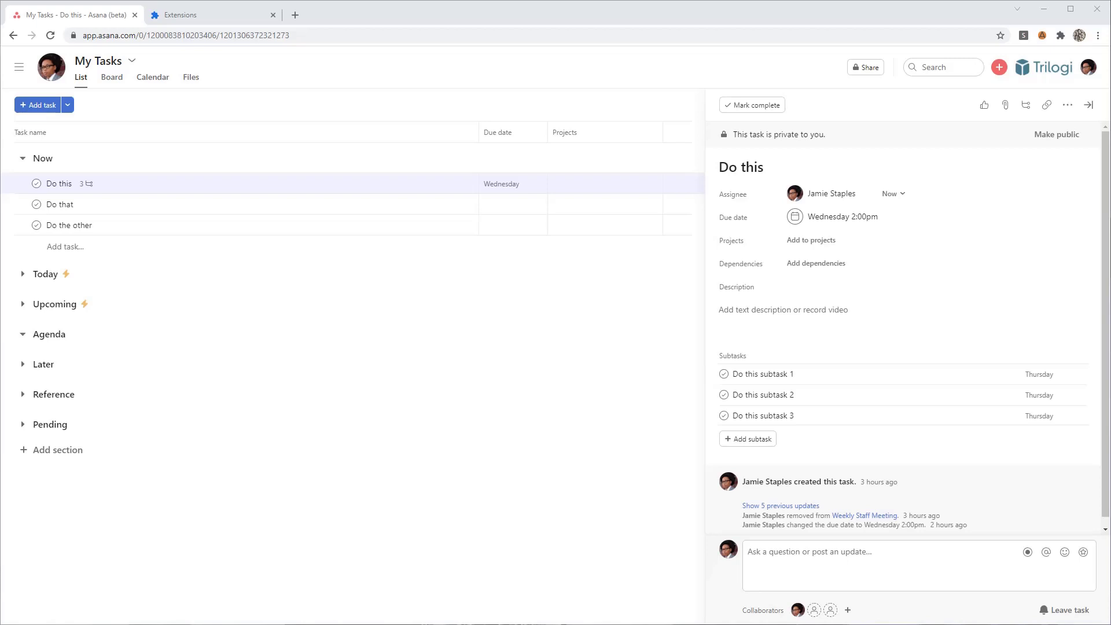
Confirm Do this's triage dialog has no Add-to projects, cancel it, and open the Asana2Go popup.
{"action": "left_click", "coordinate": [51, 181]}
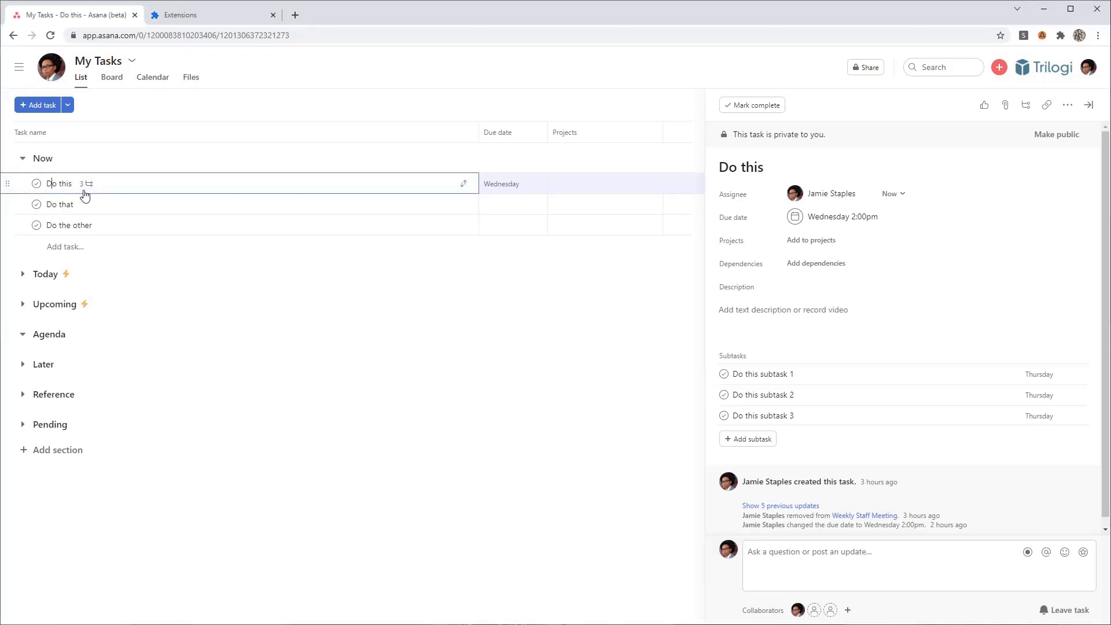
{"action": "key", "text": "alt+d"}
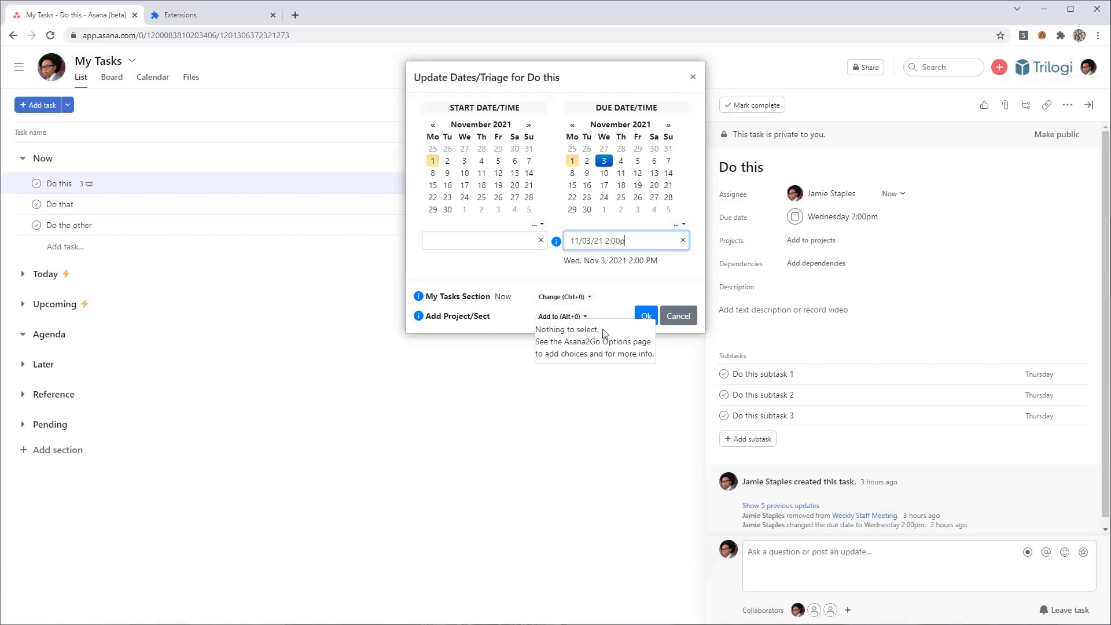
{"action": "left_click", "coordinate": [672, 316]}
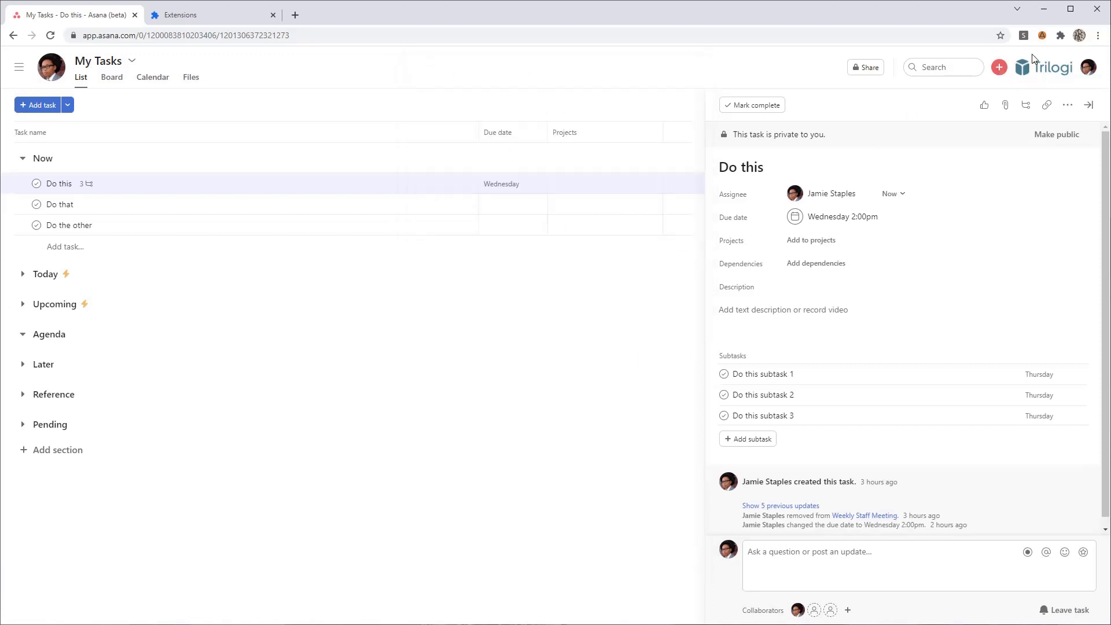
{"action": "right_click", "coordinate": [1045, 36]}
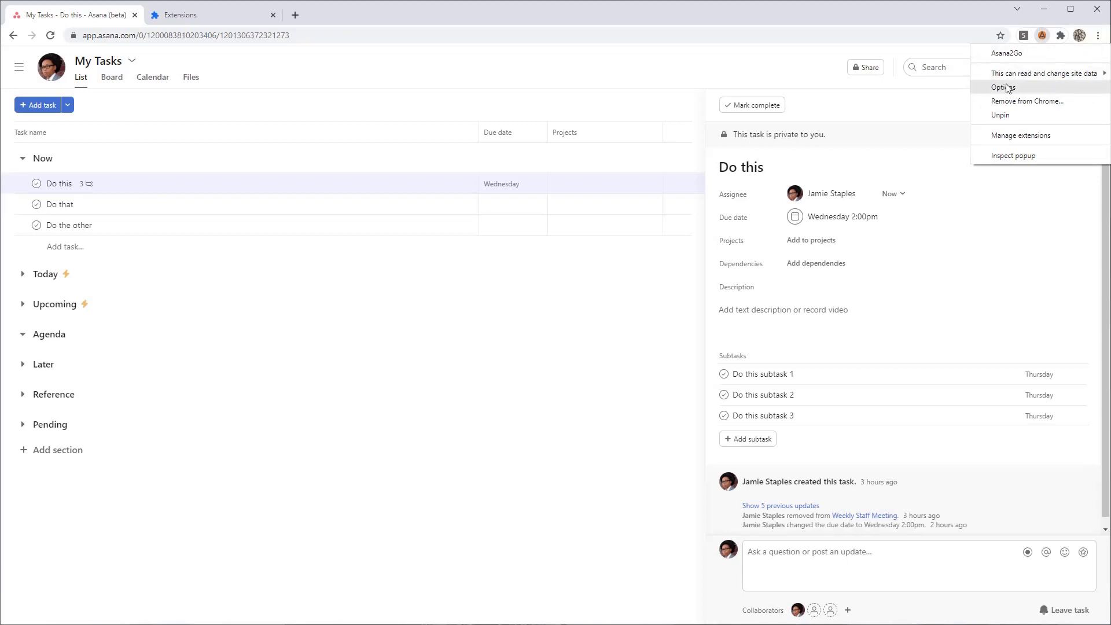
{"action": "left_click", "coordinate": [1044, 35]}
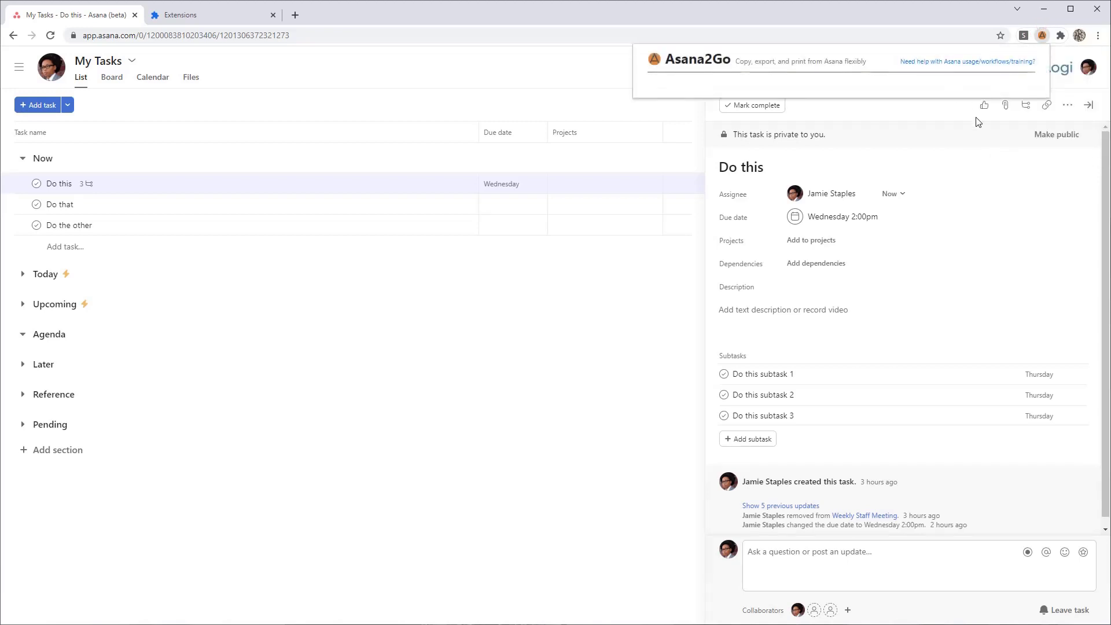
Open the Asana2Go Options page and scroll through its seven My Tasks sections.
{"action": "left_click", "coordinate": [990, 206]}
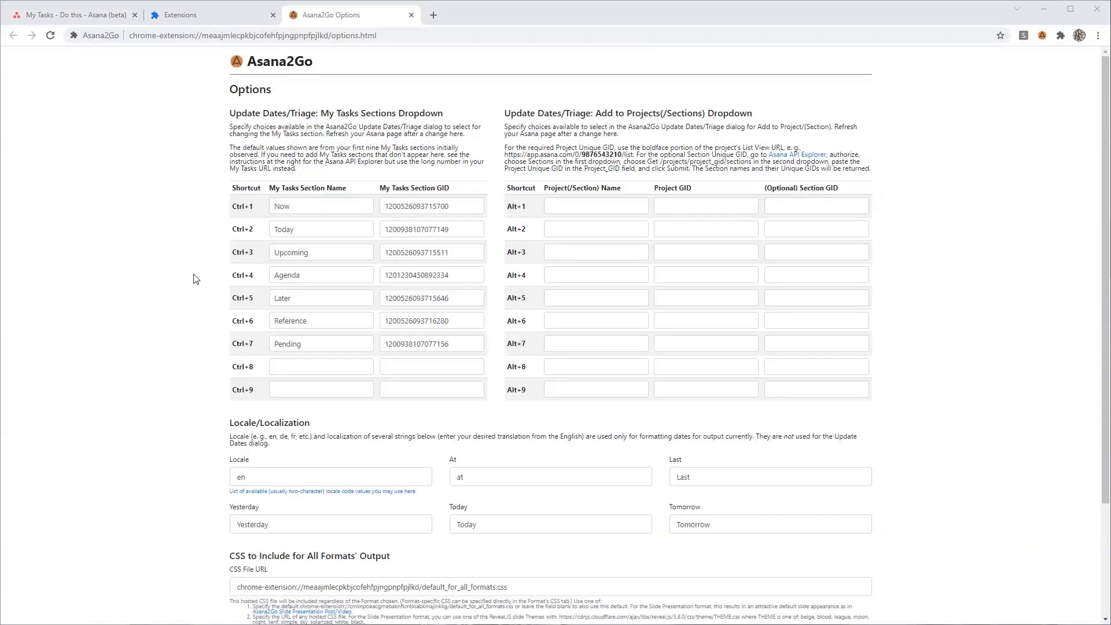
{"action": "scroll", "coordinate": [179, 264], "scroll_direction": "down", "scroll_amount": 2}
{"action": "scroll", "coordinate": [178, 267], "scroll_direction": "up", "scroll_amount": 2}
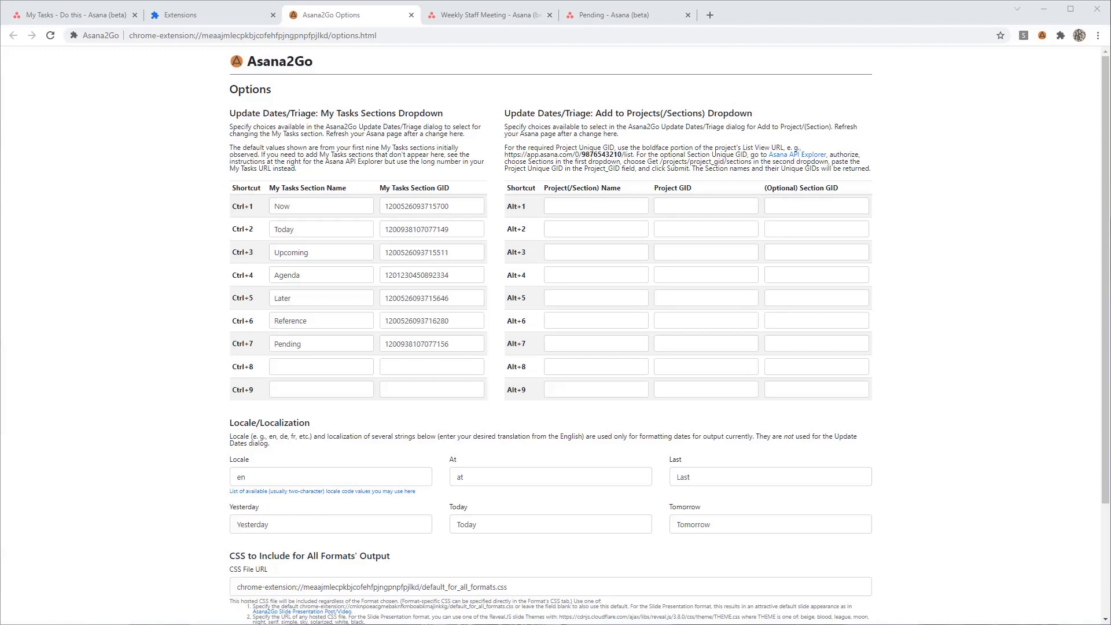
Name the Alt+1 entry 'Weekly Staff Meeting' and select its project ID in the project URL.
{"action": "left_click", "coordinate": [579, 206]}
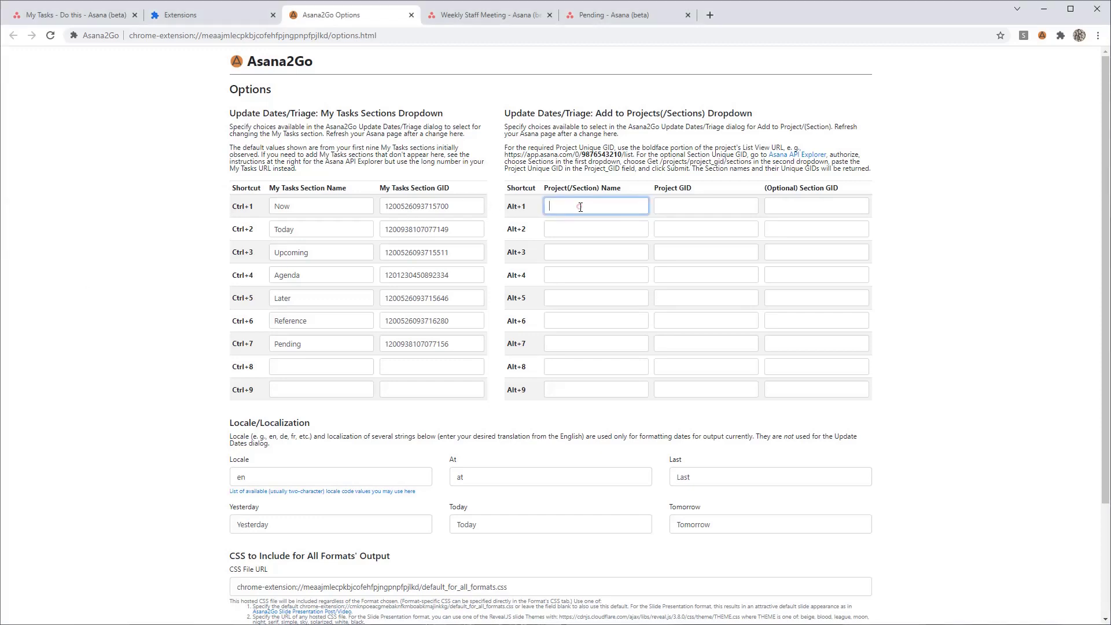
{"action": "type", "text": "Weekly Staff Meeting"}
{"action": "left_click", "coordinate": [486, 16]}
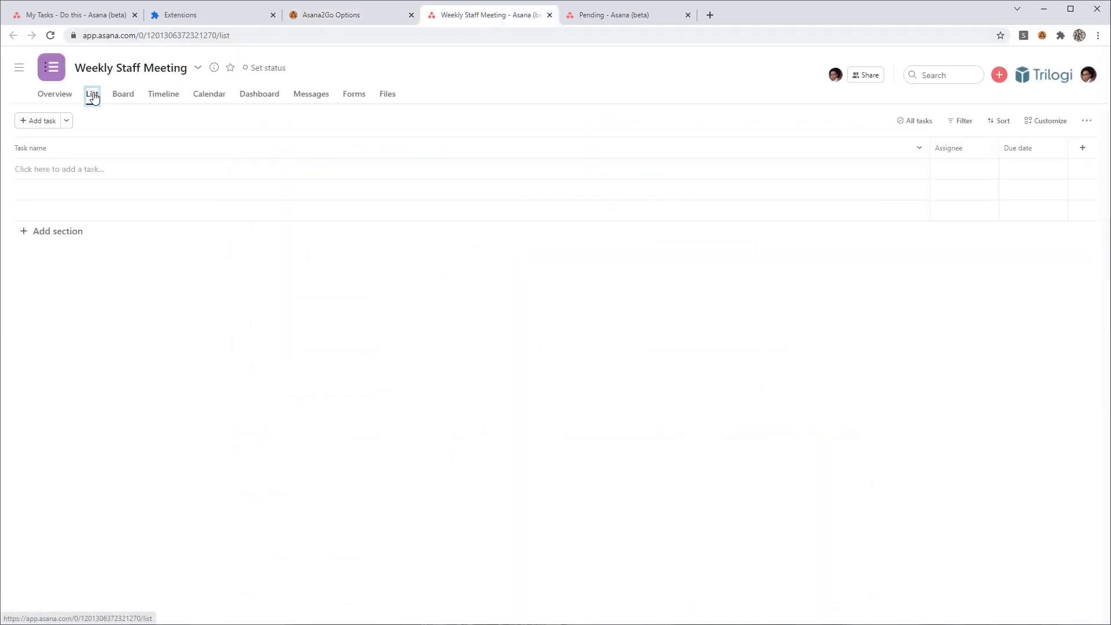
{"action": "left_click", "coordinate": [164, 35]}
{"action": "left_click_drag", "start_coordinate": [173, 36], "coordinate": [243, 36]}
{"action": "key", "text": "ctrl+c"}
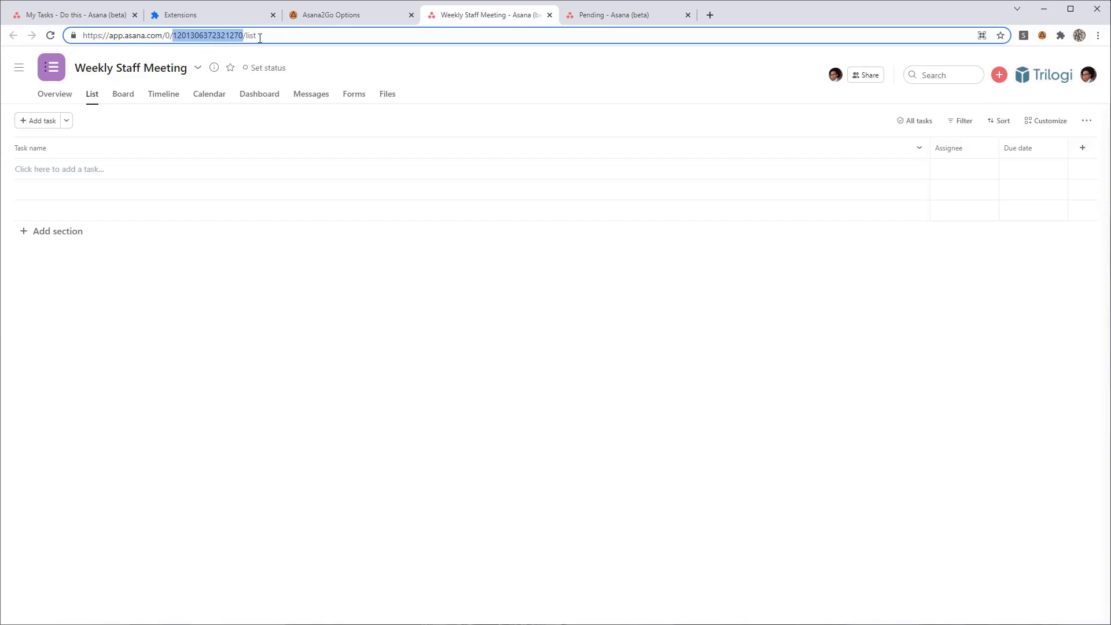
{"action": "left_click", "coordinate": [332, 18]}
{"action": "left_click", "coordinate": [716, 206]}
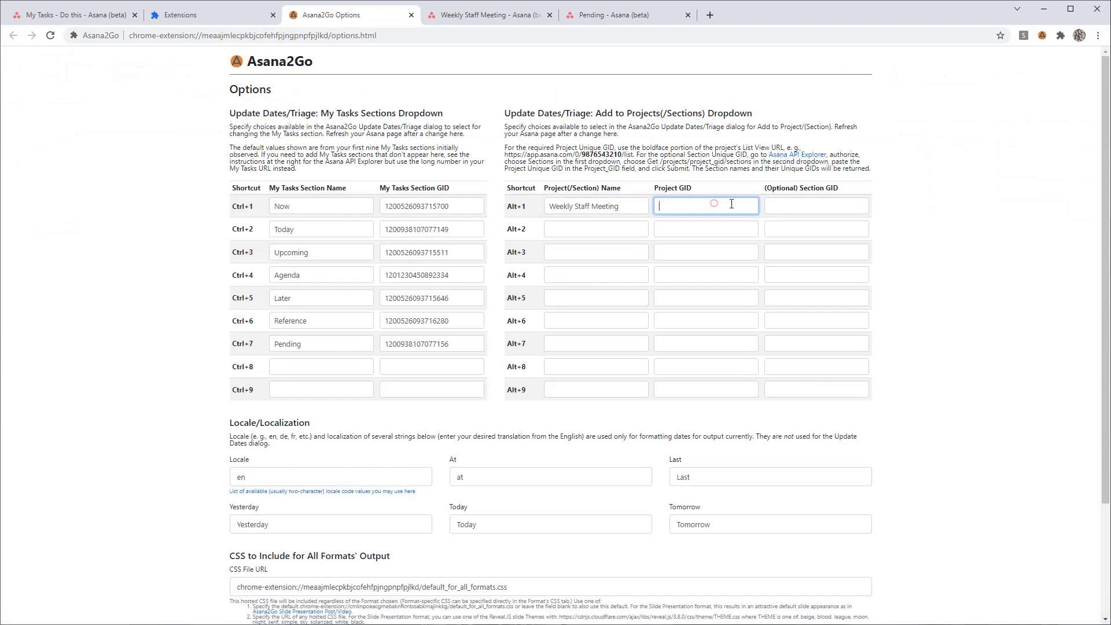
{"action": "key", "text": "ctrl+v"}
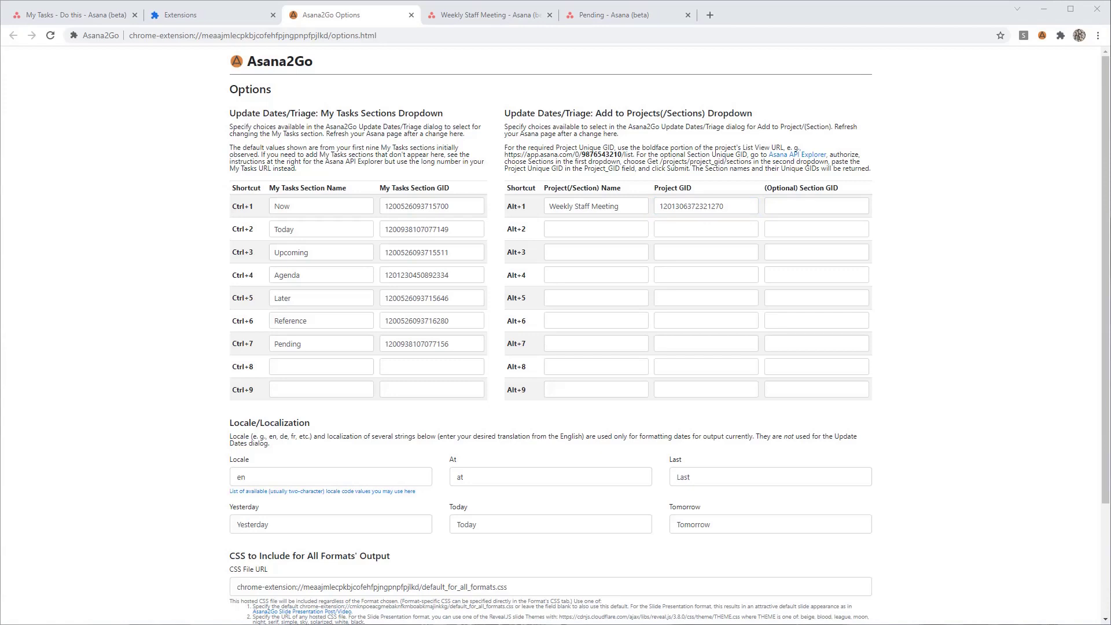
{"action": "left_click", "coordinate": [568, 228]}
{"action": "type", "text": "Pending"}
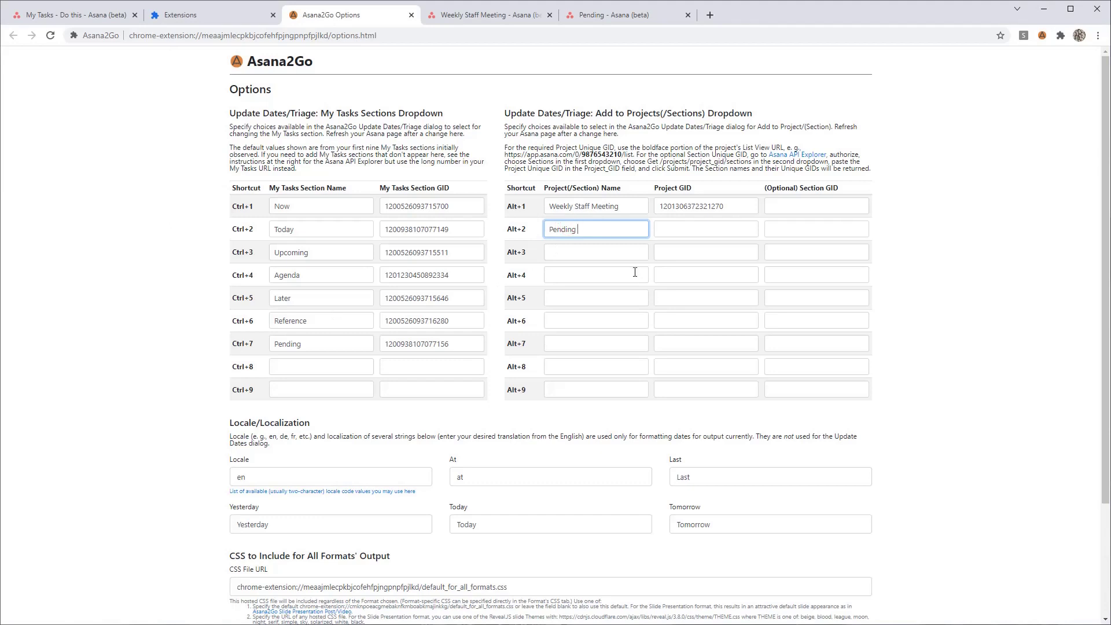
{"action": "left_click", "coordinate": [616, 15]}
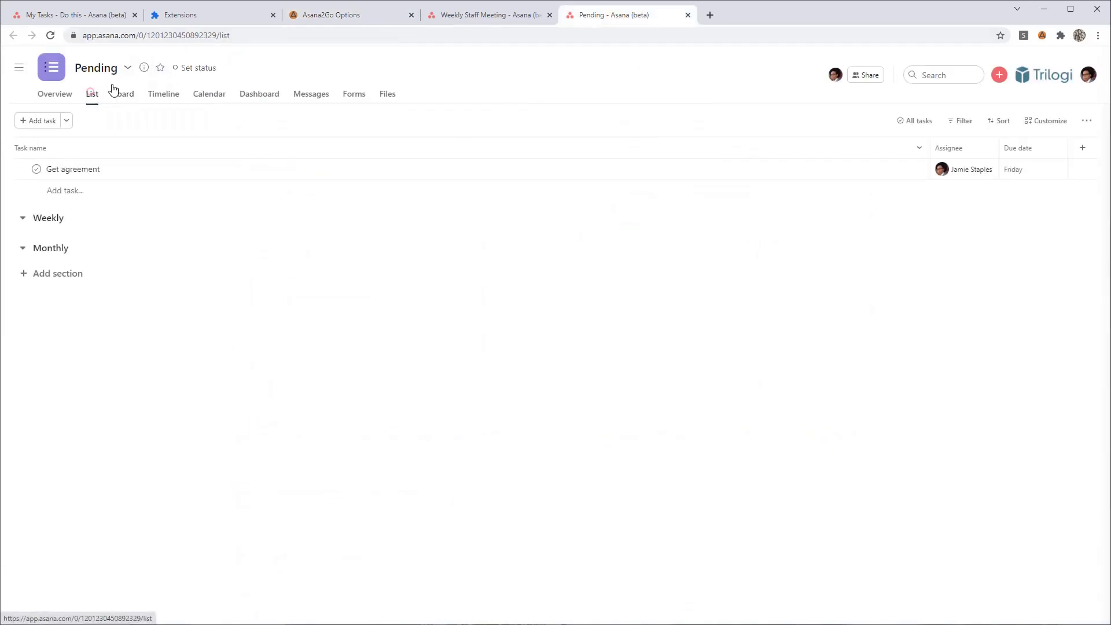
{"action": "double_click", "coordinate": [171, 35]}
{"action": "key", "text": "ctrl+c"}
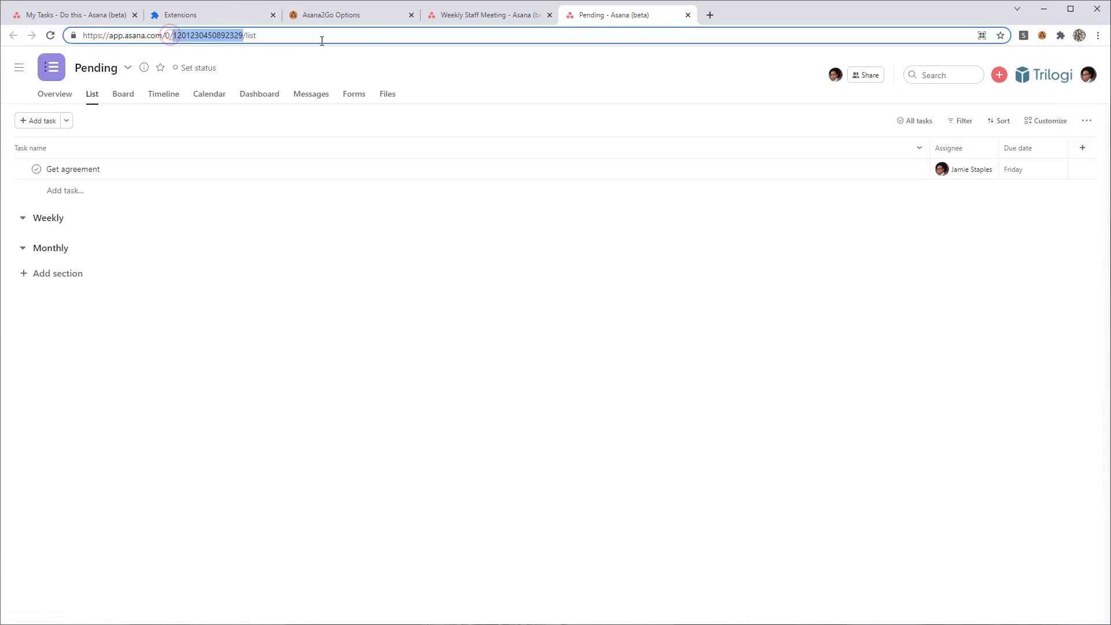
{"action": "left_click", "coordinate": [340, 18]}
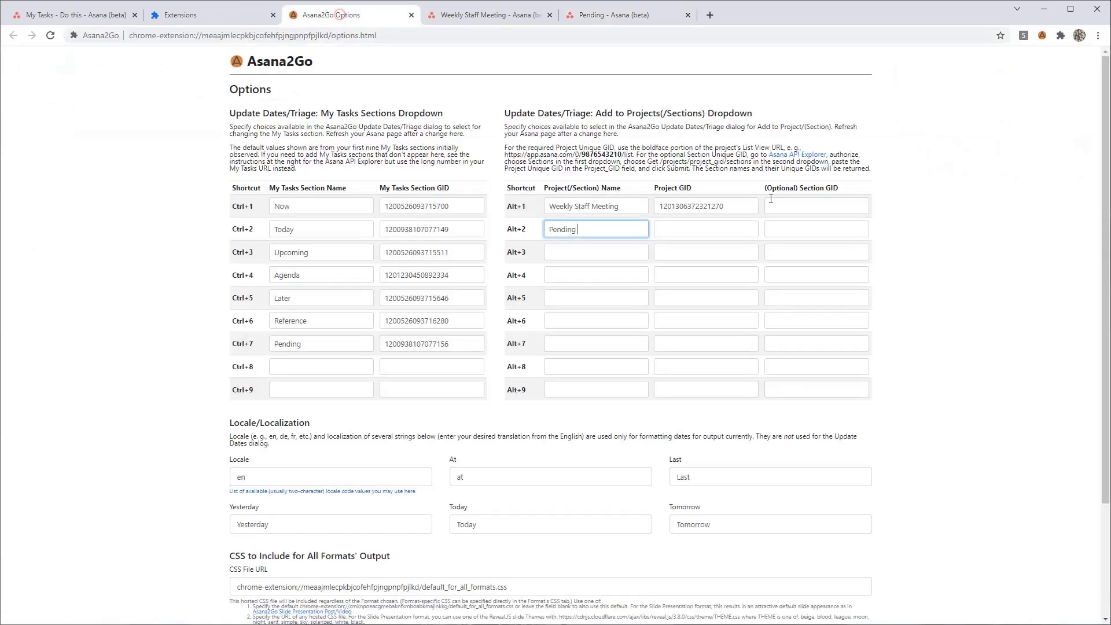
{"action": "left_click", "coordinate": [681, 228]}
{"action": "key", "text": "ctrl+v"}
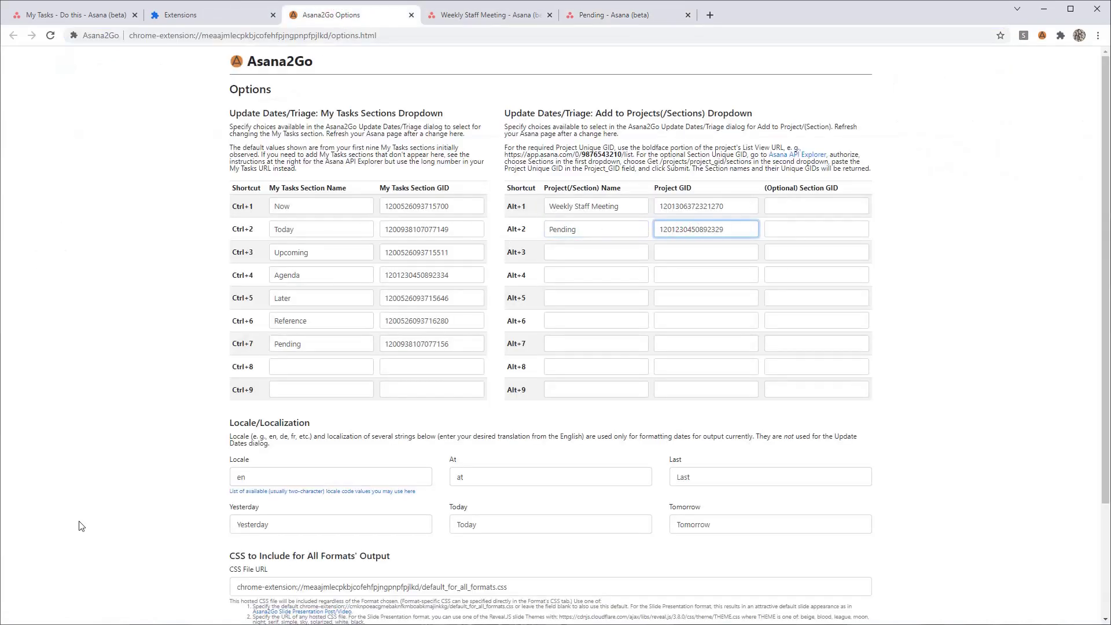
{"action": "left_click", "coordinate": [602, 18]}
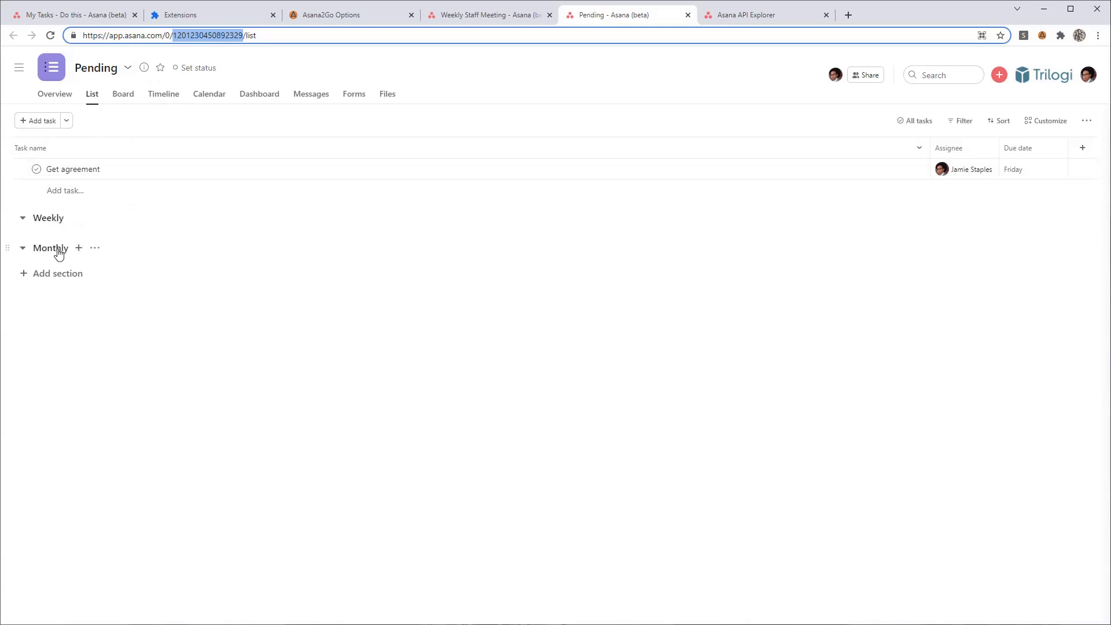
{"action": "left_click", "coordinate": [354, 18]}
Name the Alt+3 and Alt+4 entries 'Pending/Weekly' and 'Pending/Monthly'.
{"action": "left_click", "coordinate": [566, 253]}
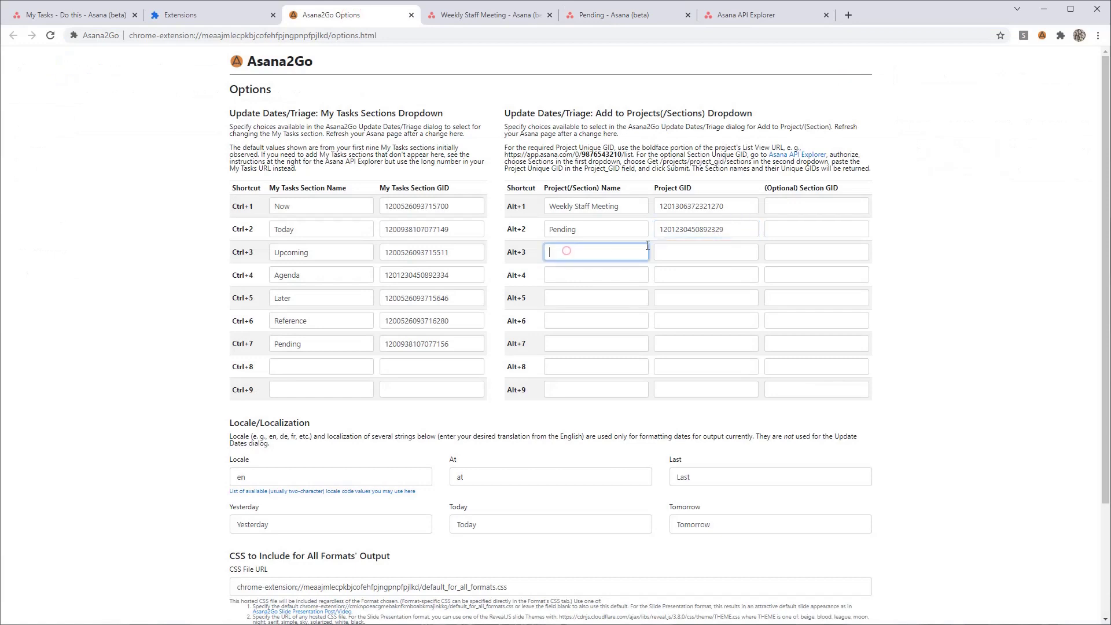
{"action": "type", "text": "Pending/Weekly"}
{"action": "left_click", "coordinate": [592, 271]}
{"action": "type", "text": "Pending/Weekly"}
{"action": "key", "text": "BackSpace"}
{"action": "key", "text": "BackSpace"}
{"action": "key", "text": "BackSpace"}
{"action": "key", "text": "BackSpace"}
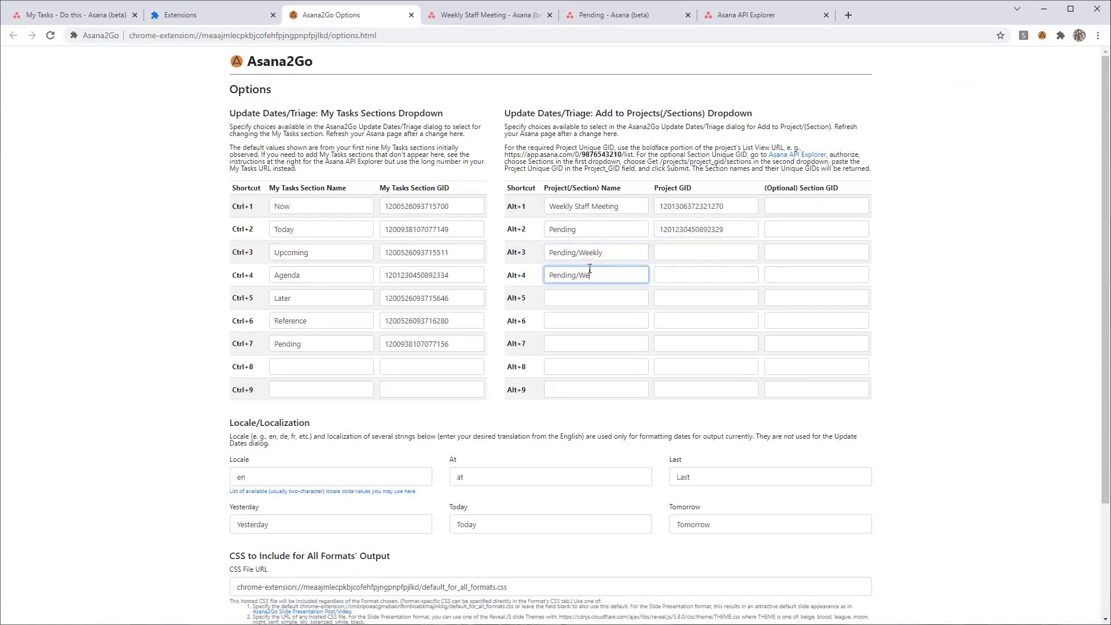
{"action": "key", "text": "BackSpace"}
{"action": "key", "text": "BackSpace"}
{"action": "type", "text": "/Monthly"}
{"action": "left_click", "coordinate": [683, 227]}
{"action": "double_click", "coordinate": [683, 226]}
{"action": "key", "text": "ctrl+c"}
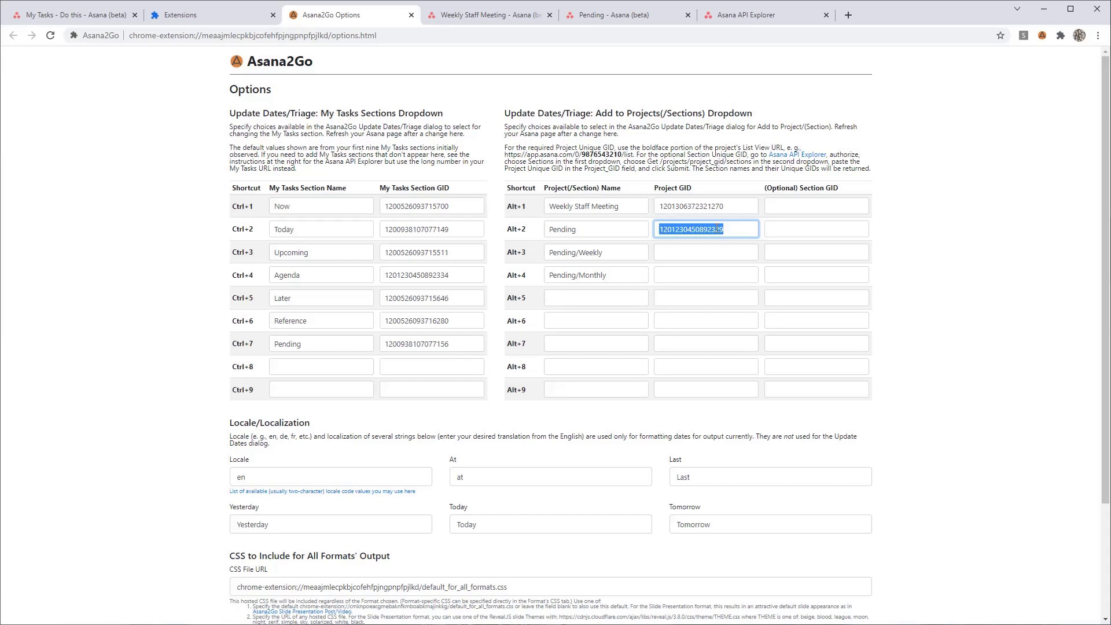
{"action": "left_click", "coordinate": [697, 249]}
{"action": "key", "text": "ctrl+v"}
{"action": "left_click", "coordinate": [687, 275]}
{"action": "key", "text": "ctrl+v"}
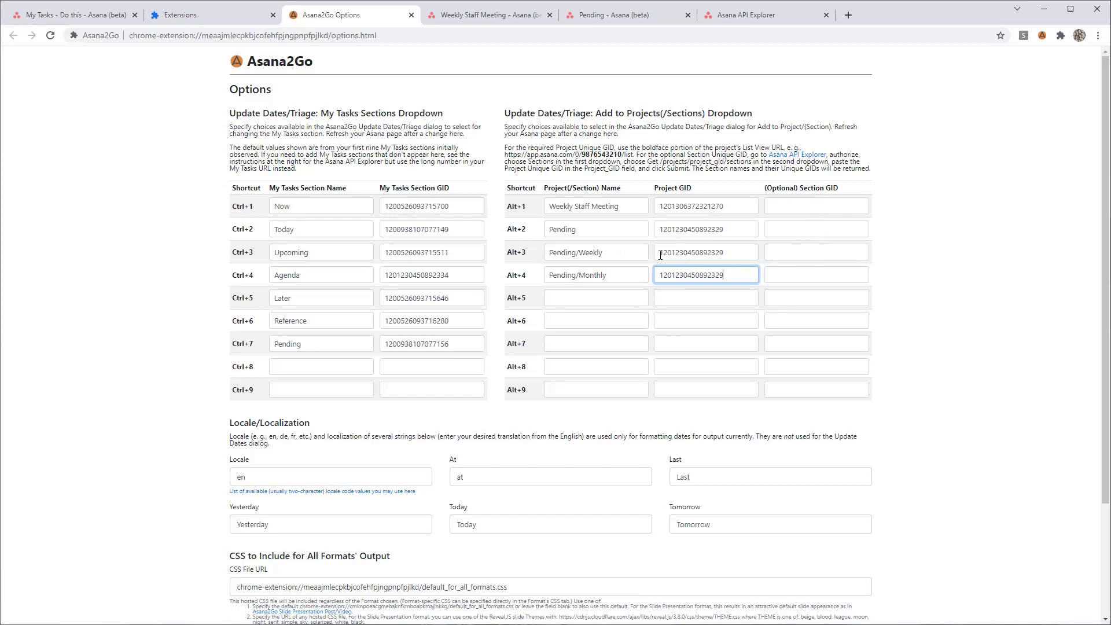
Re-authorize the Asana API Explorer and choose the Sections route that lists a project's sections.
{"action": "left_click", "coordinate": [754, 17]}
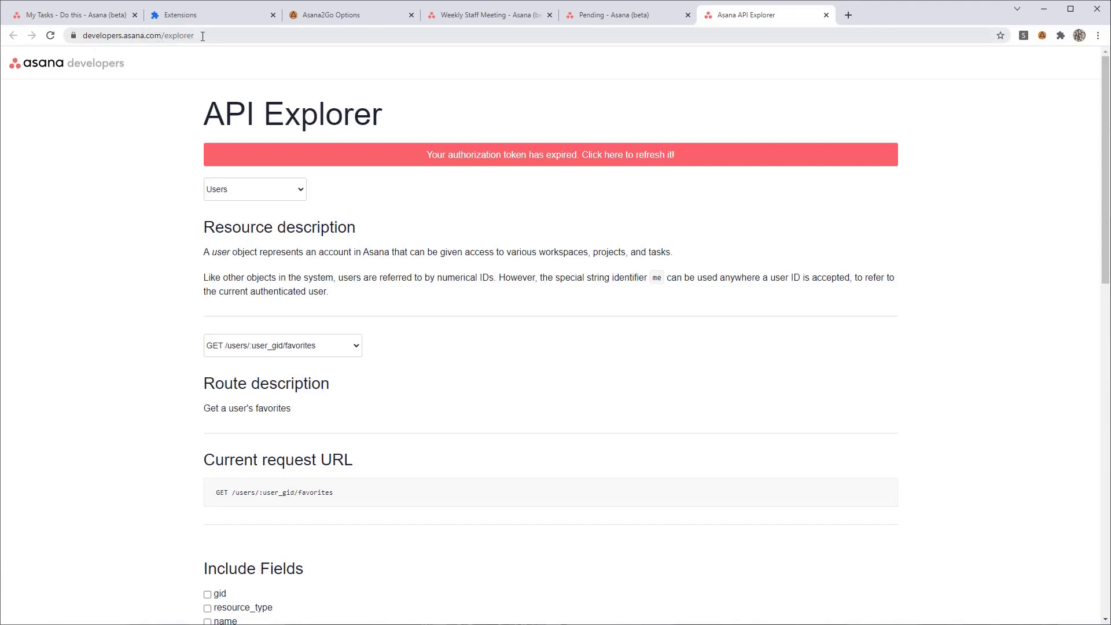
{"action": "left_click", "coordinate": [479, 156]}
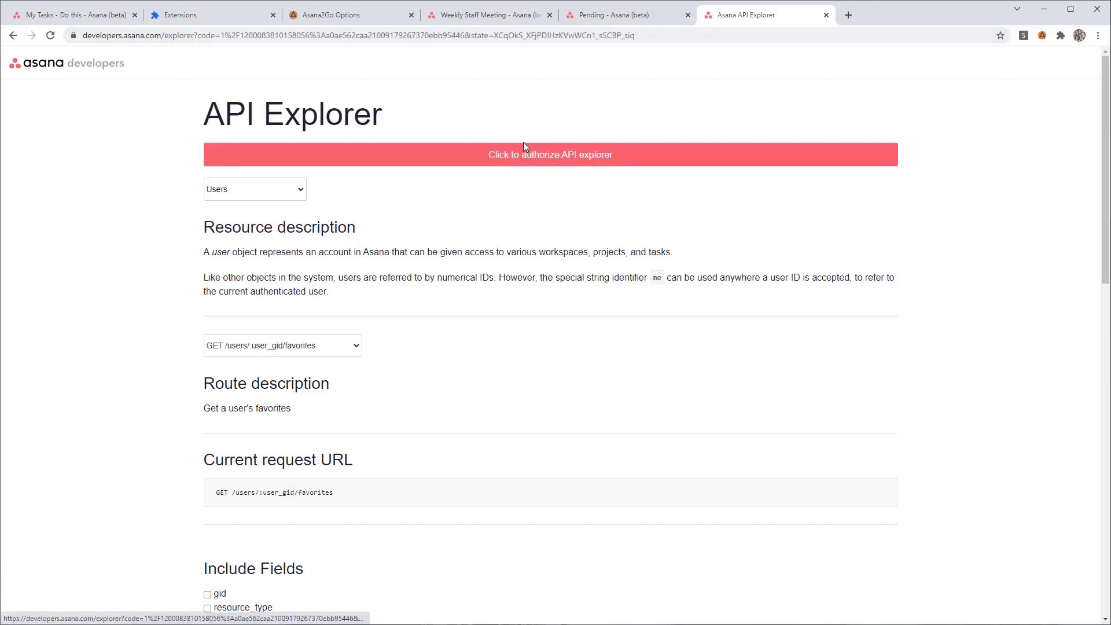
{"action": "left_click", "coordinate": [586, 164]}
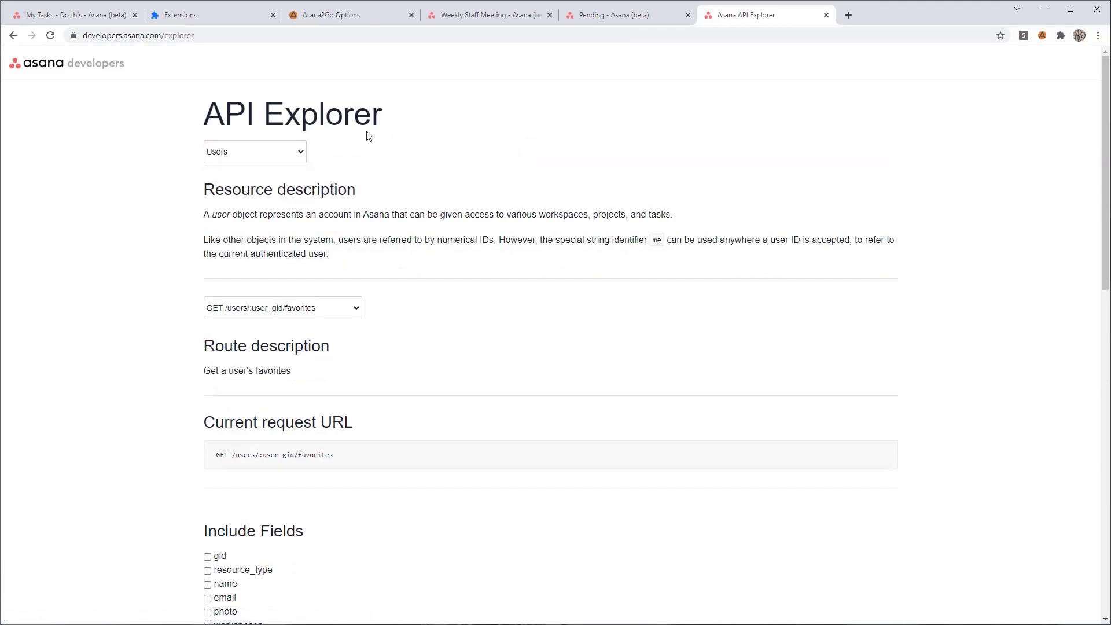
{"action": "left_click", "coordinate": [256, 154]}
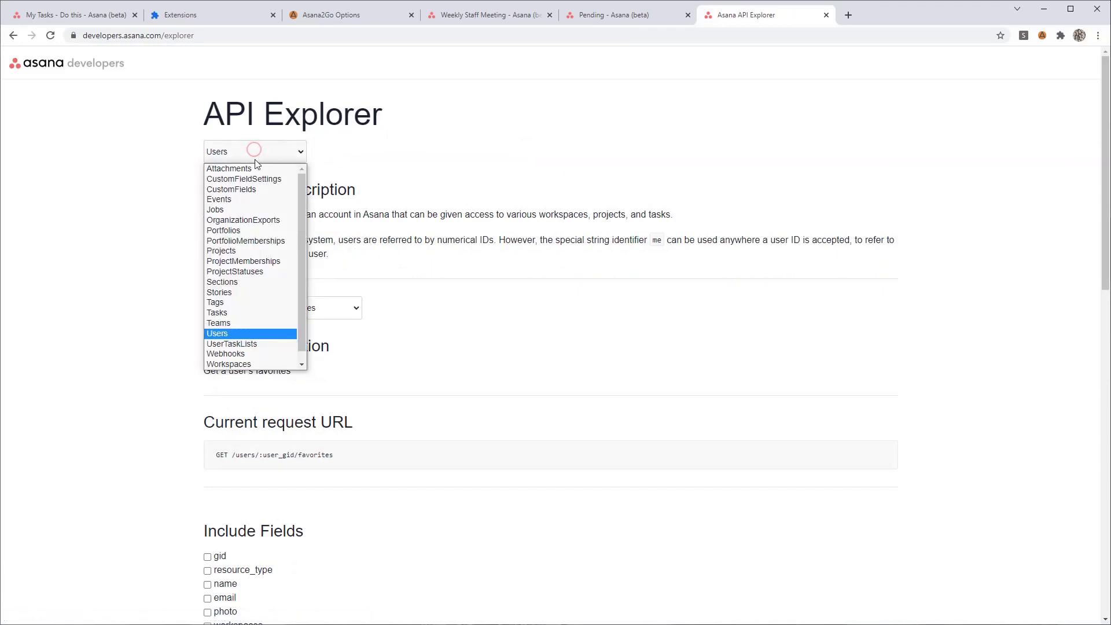
{"action": "left_click", "coordinate": [247, 283]}
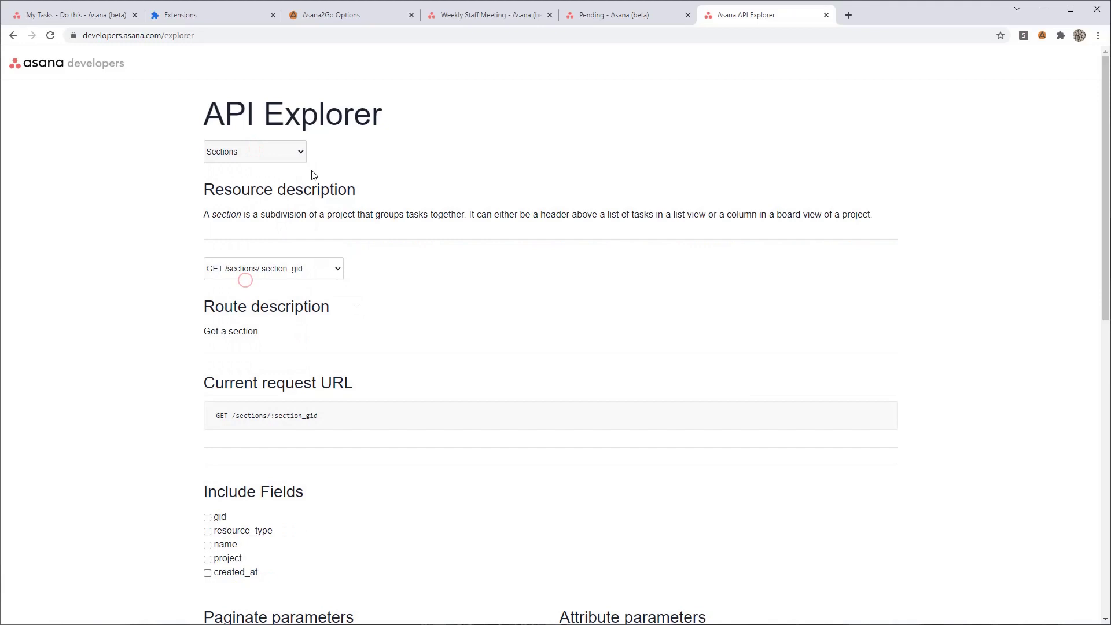
{"action": "left_click", "coordinate": [265, 268]}
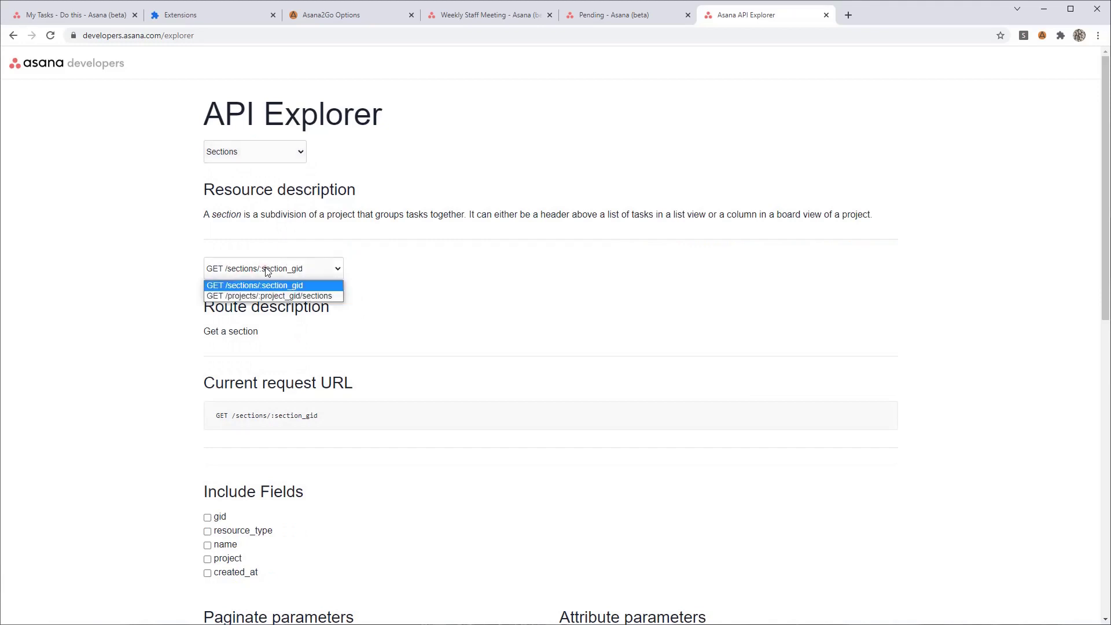
{"action": "left_click", "coordinate": [257, 296]}
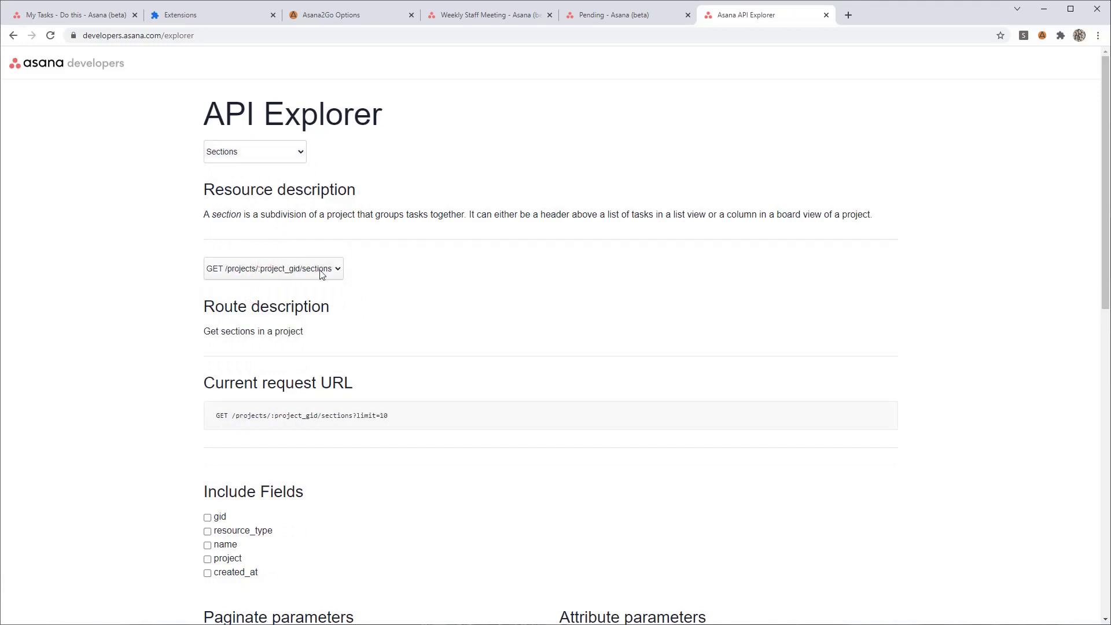
{"action": "scroll", "coordinate": [590, 394], "scroll_direction": "down", "scroll_amount": 8}
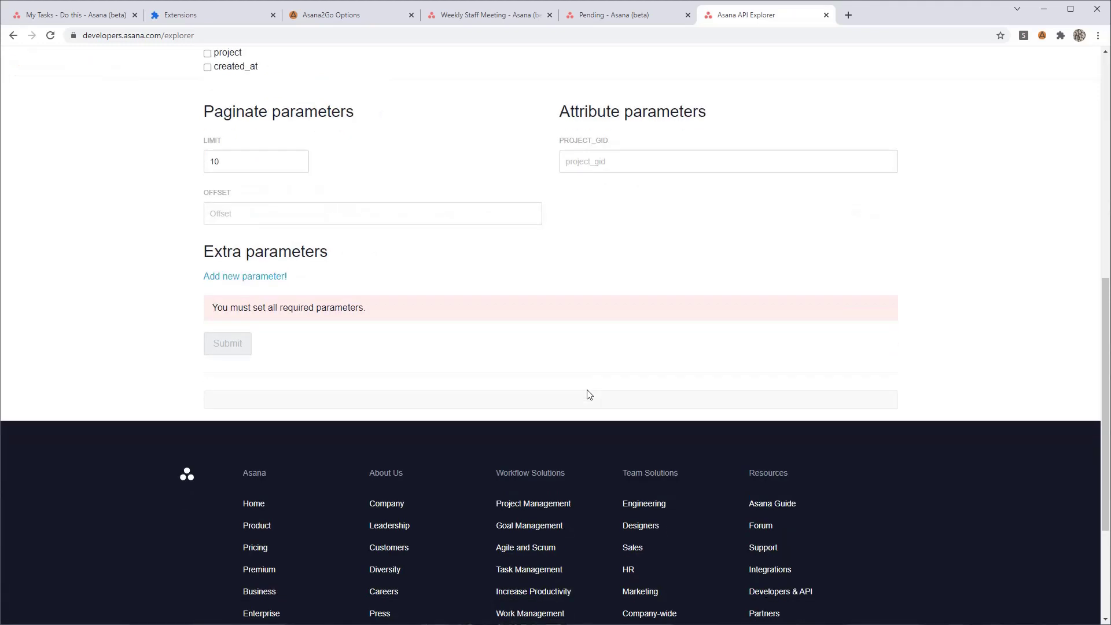
{"action": "left_click", "coordinate": [603, 162]}
{"action": "key", "text": "Up"}
{"action": "key", "text": "Return"}
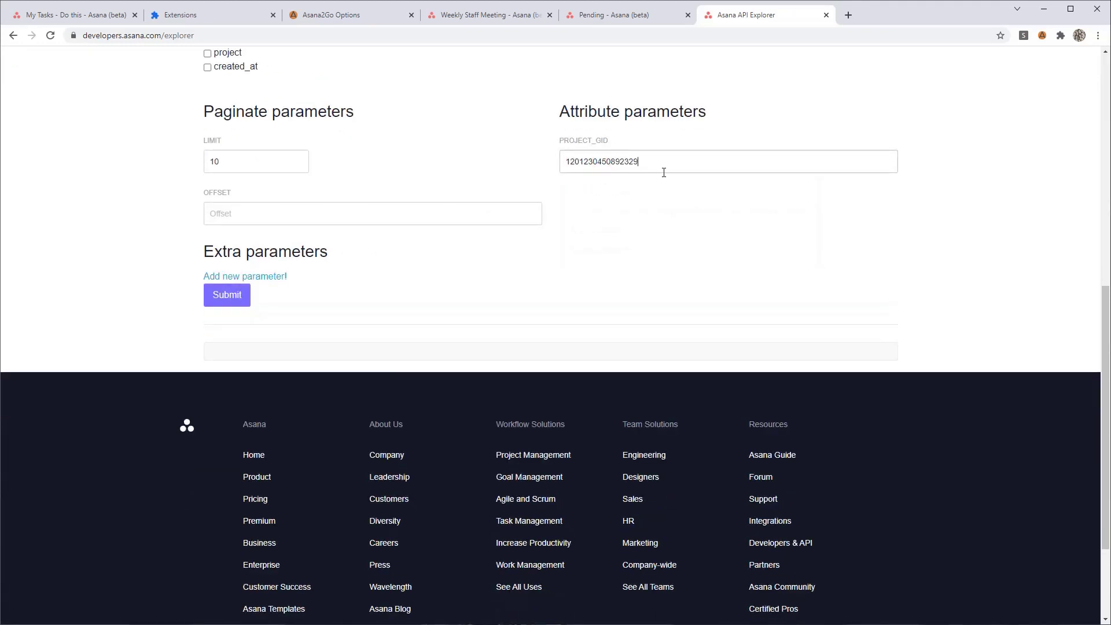
{"action": "left_click", "coordinate": [226, 296]}
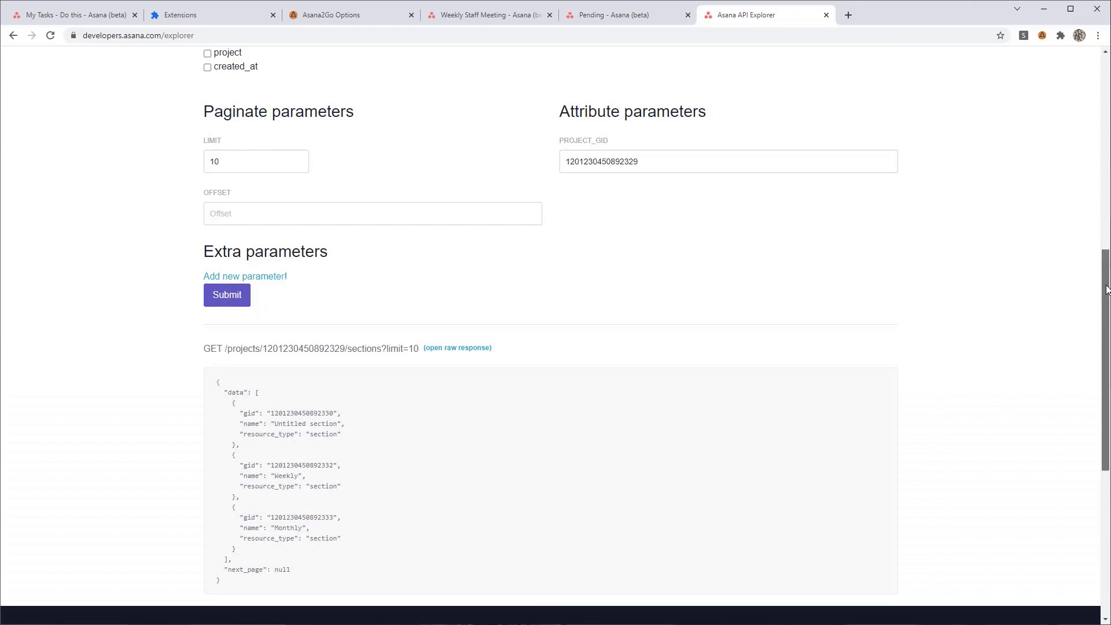
{"action": "scroll", "coordinate": [1103, 285], "scroll_direction": "down", "scroll_amount": 5}
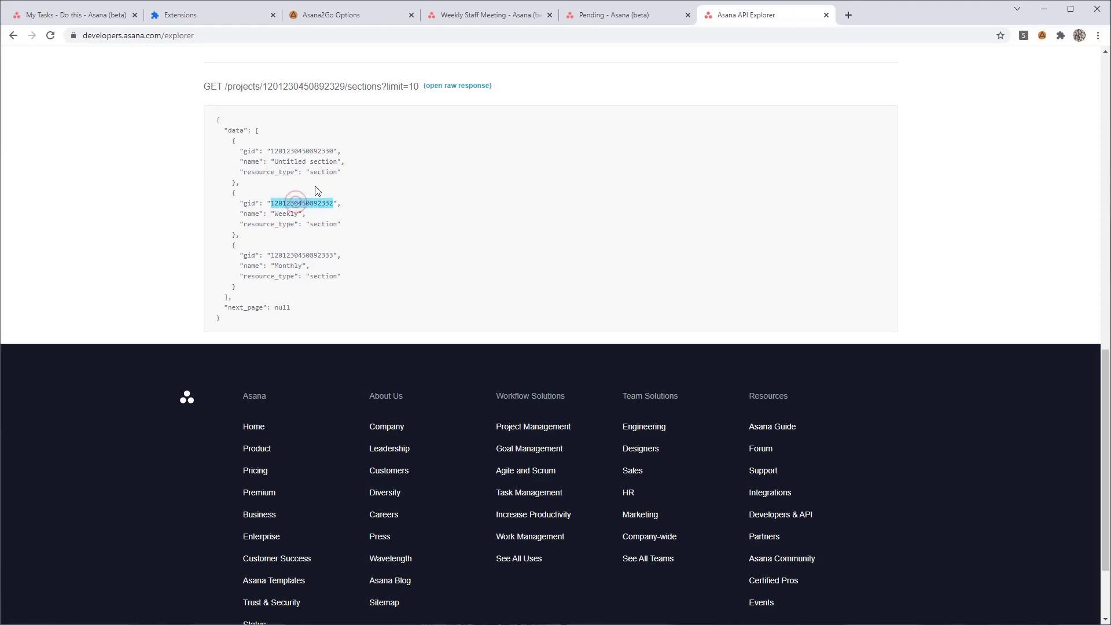
{"action": "left_click", "coordinate": [335, 16]}
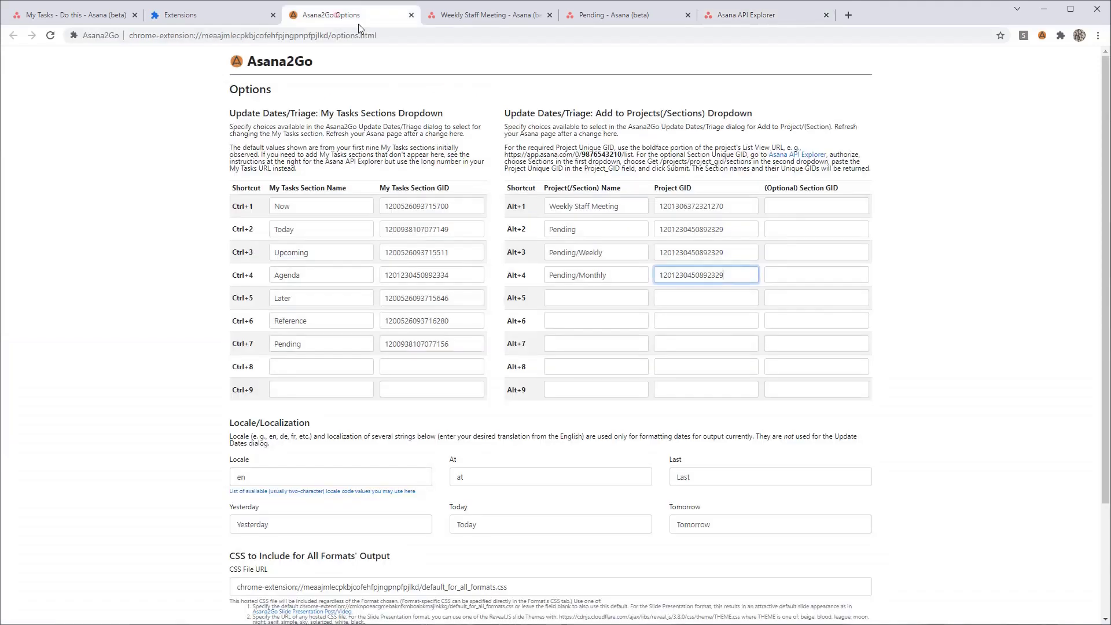
{"action": "left_click", "coordinate": [811, 252]}
{"action": "key", "text": "ctrl+v"}
{"action": "left_click", "coordinate": [734, 21]}
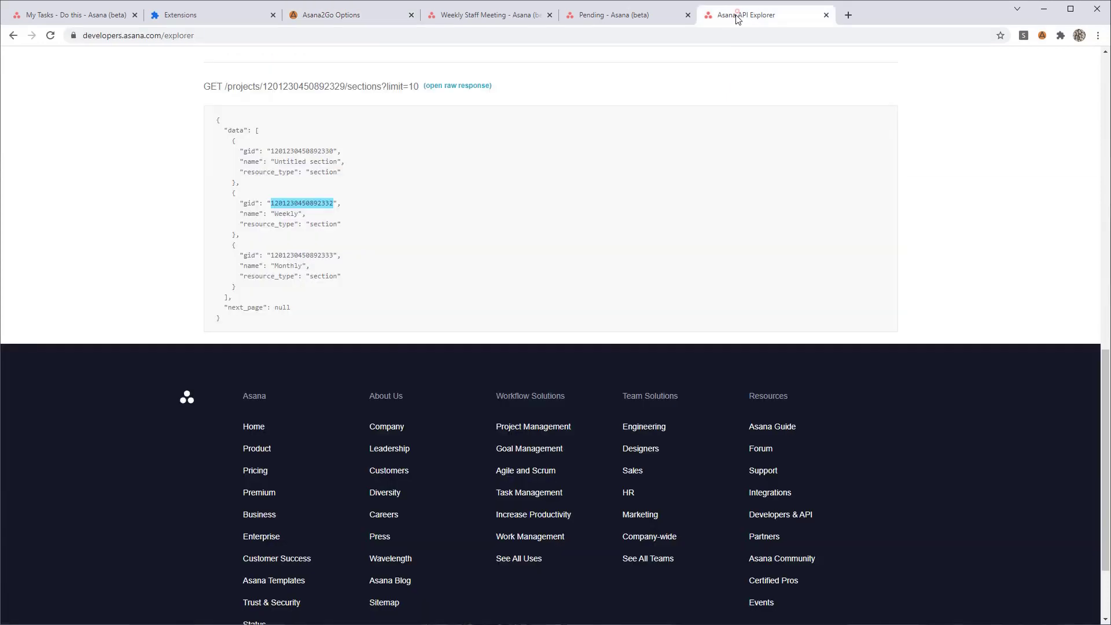
{"action": "double_click", "coordinate": [298, 256]}
{"action": "key", "text": "ctrl+c"}
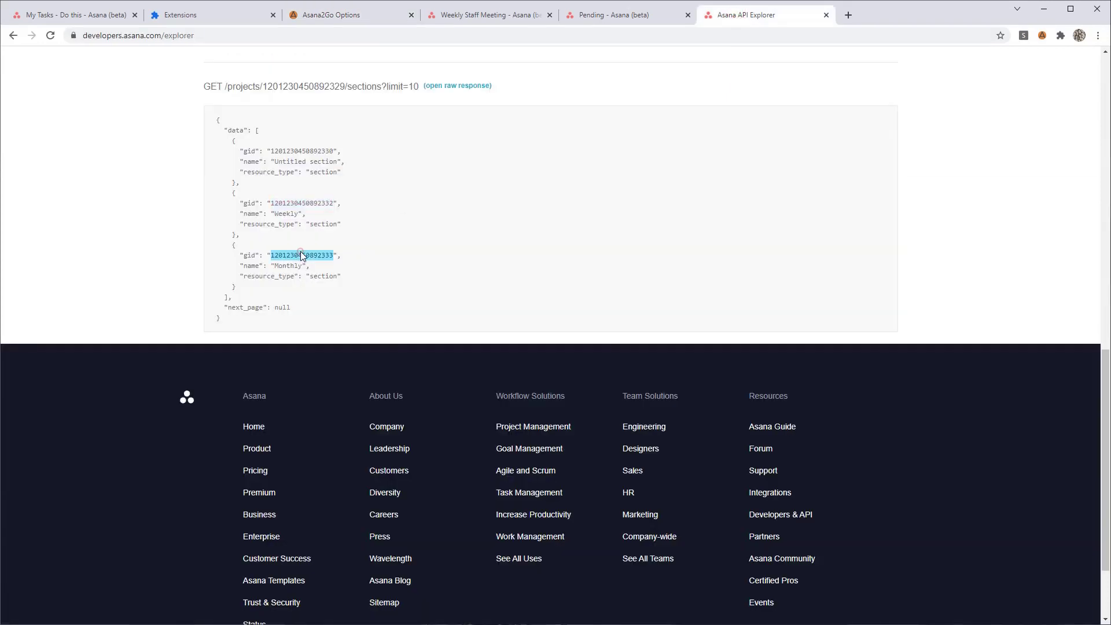
{"action": "left_click", "coordinate": [336, 15]}
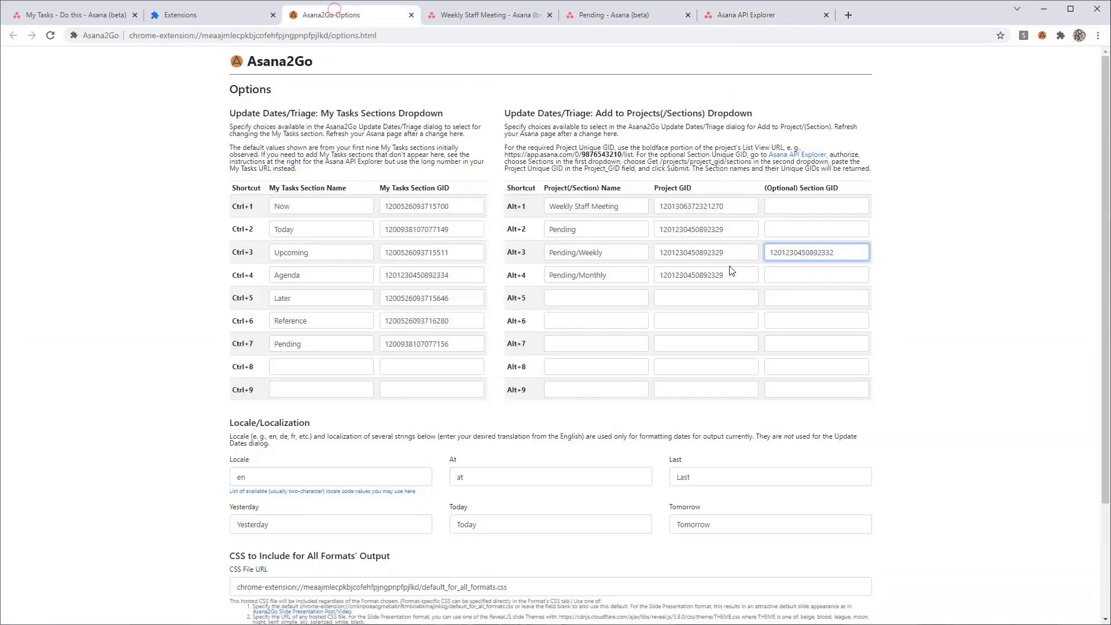
{"action": "left_click", "coordinate": [798, 269]}
{"action": "key", "text": "ctrl+v"}
Save the updated Asana2Go options.
{"action": "scroll", "coordinate": [741, 289], "scroll_direction": "down", "scroll_amount": 2}
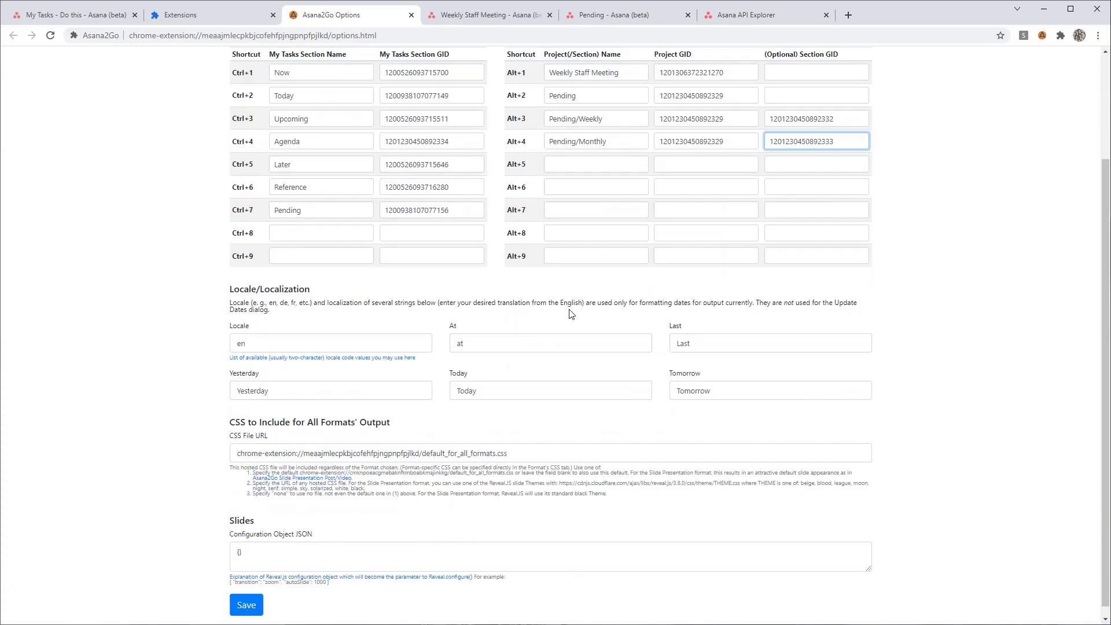
{"action": "left_click", "coordinate": [247, 596]}
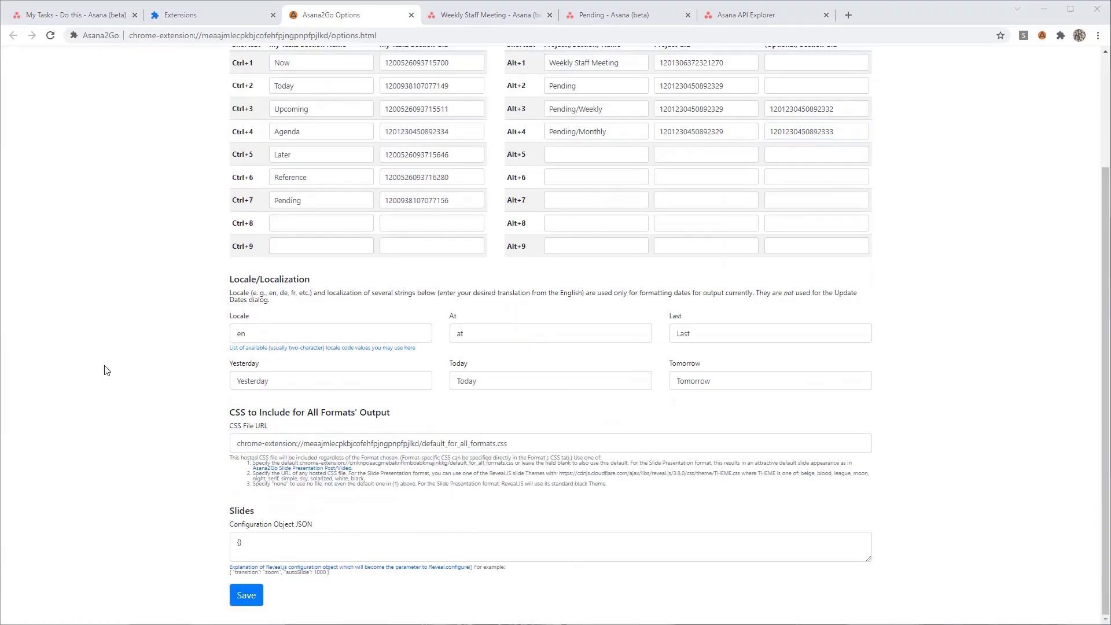
{"action": "scroll", "coordinate": [104, 367], "scroll_direction": "up", "scroll_amount": 2}
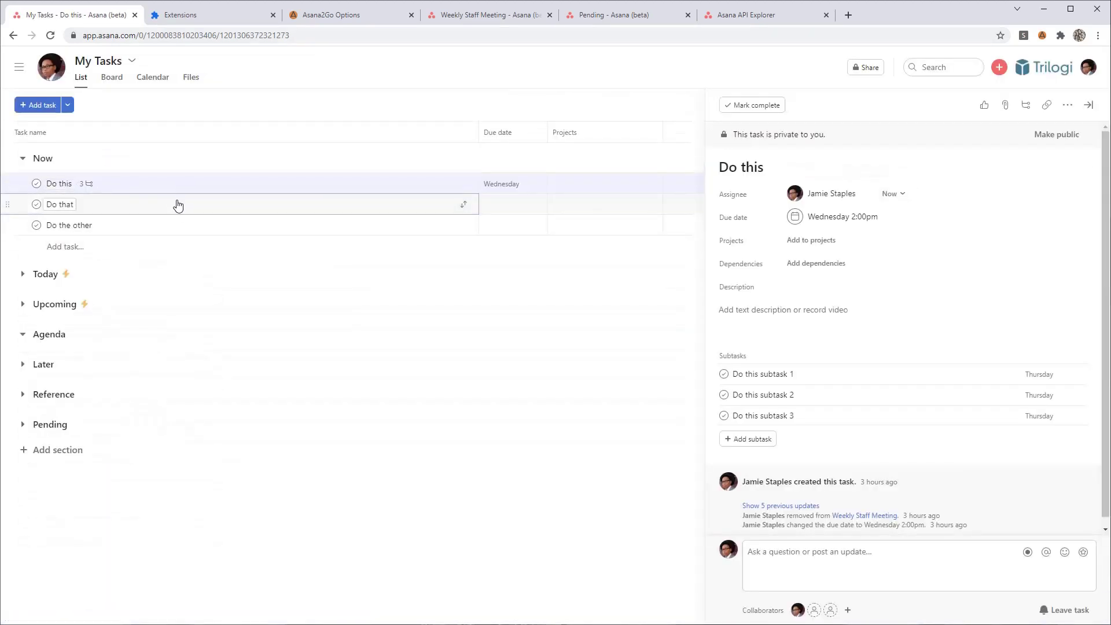
{"action": "key", "text": "alt+d"}
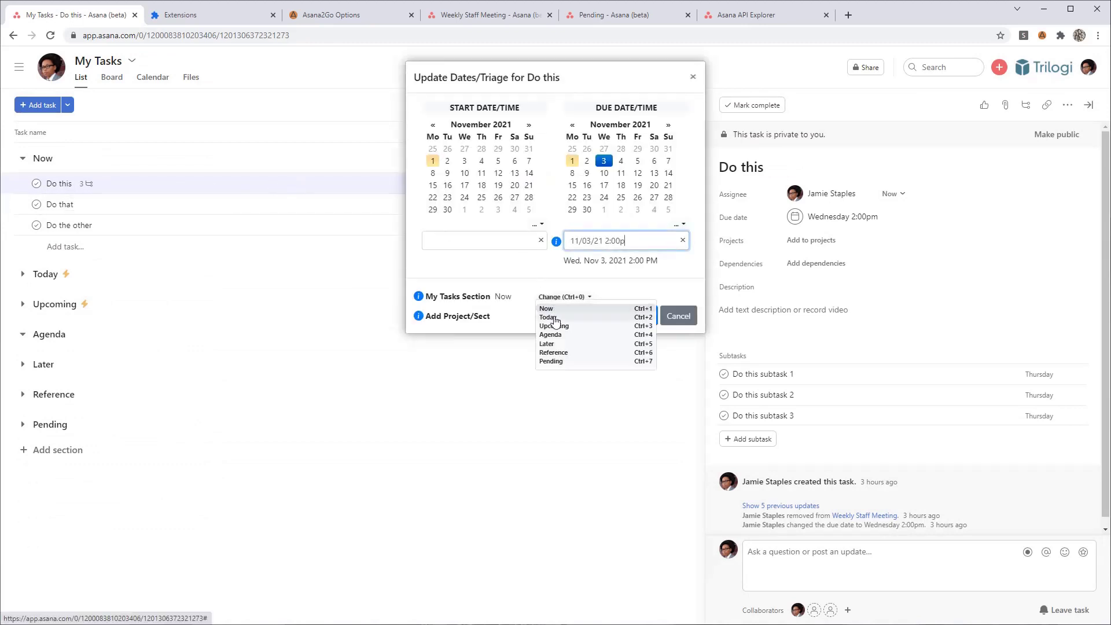
{"action": "mouse_move", "coordinate": [544, 322]}
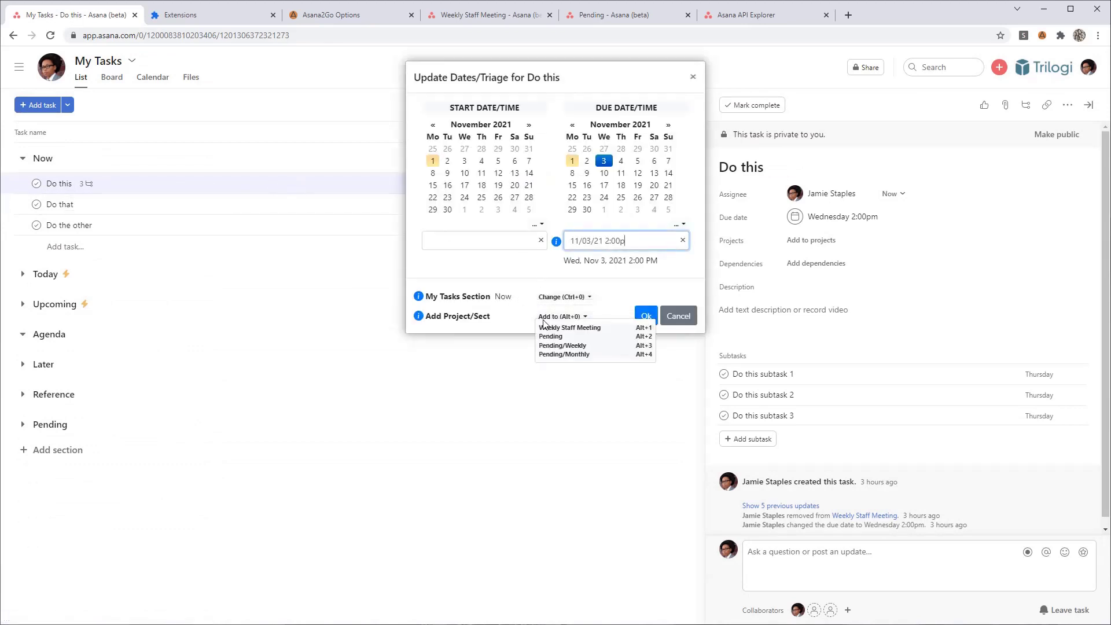
{"action": "left_click", "coordinate": [614, 328]}
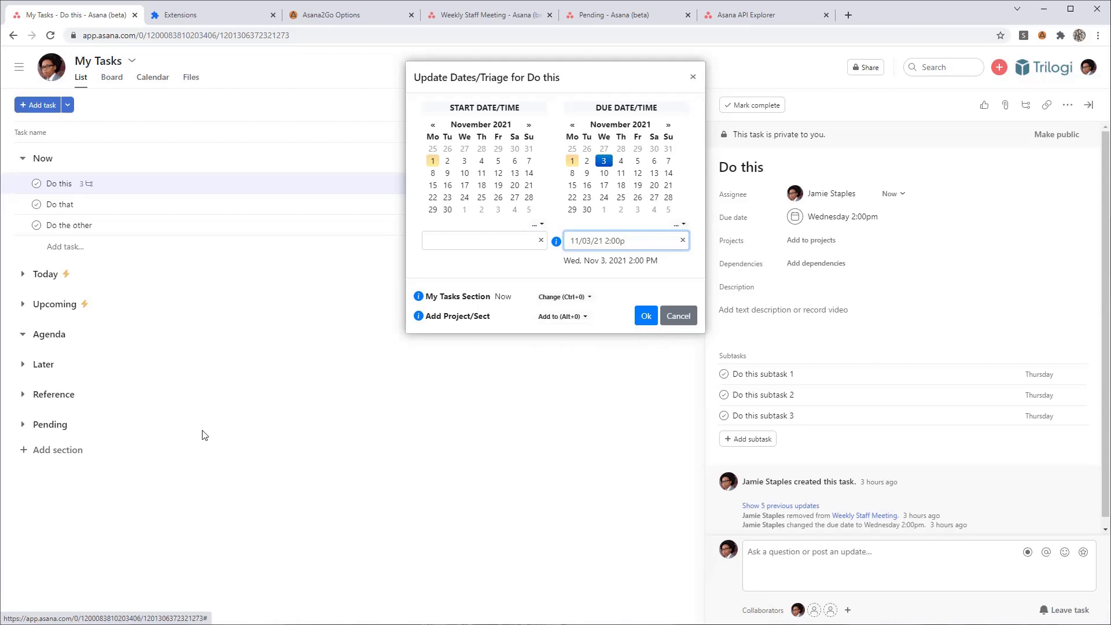
{"action": "left_click", "coordinate": [673, 316]}
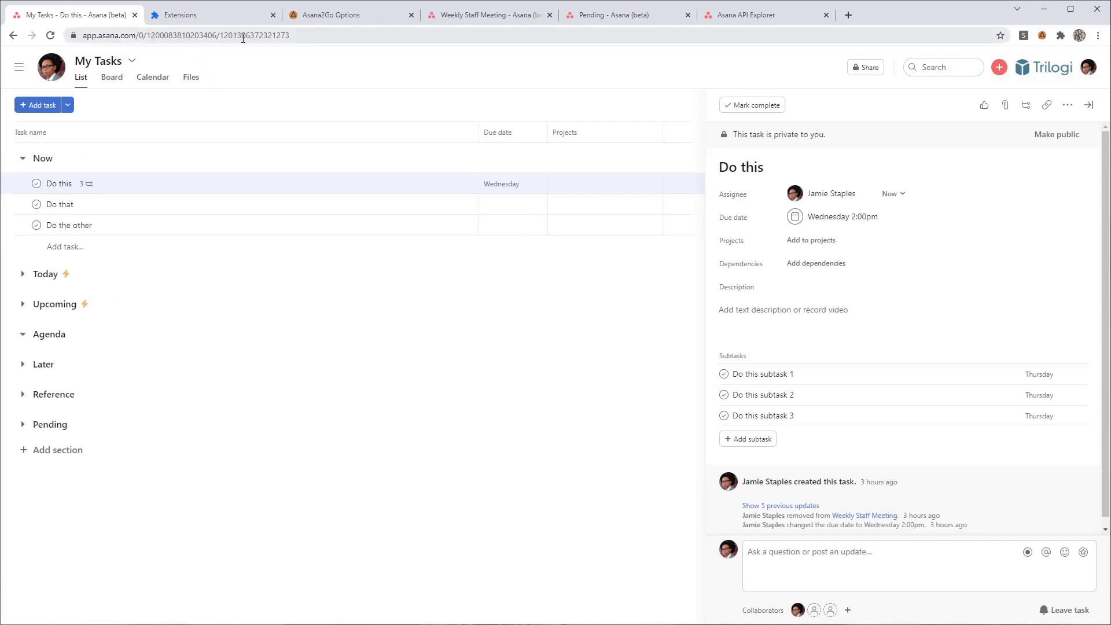
Copy the My Tasks list ID from the Asana URL for use in the API Explorer.
{"action": "double_click", "coordinate": [183, 35]}
{"action": "key", "text": "ctrl+c"}
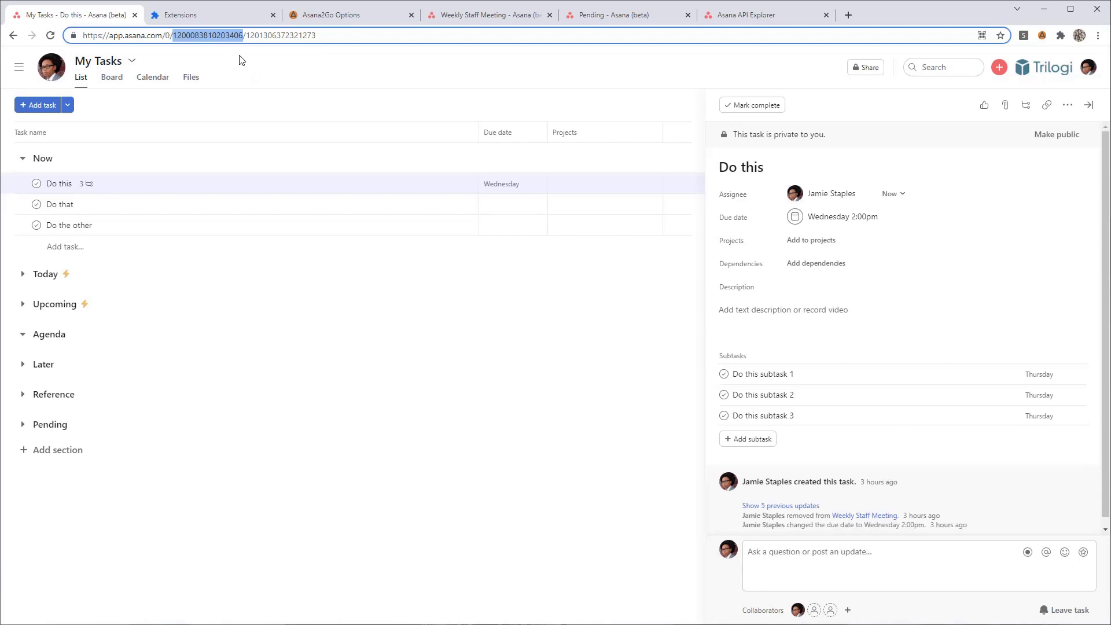
{"action": "left_click", "coordinate": [356, 16]}
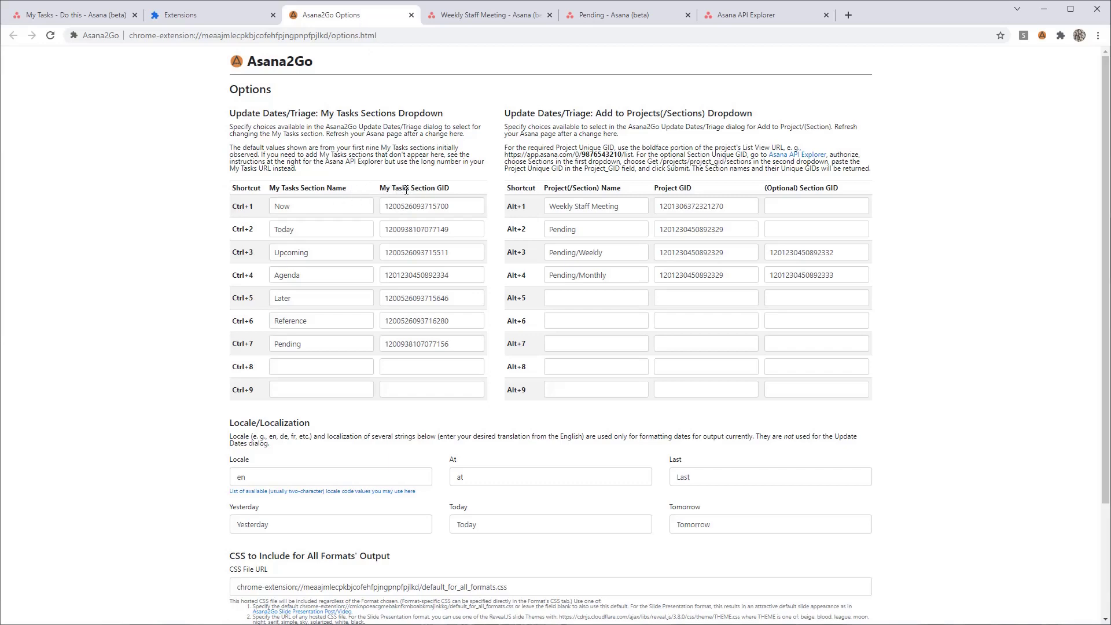
{"action": "left_click", "coordinate": [746, 15]}
{"action": "scroll", "coordinate": [294, 162], "scroll_direction": "up", "scroll_amount": 4}
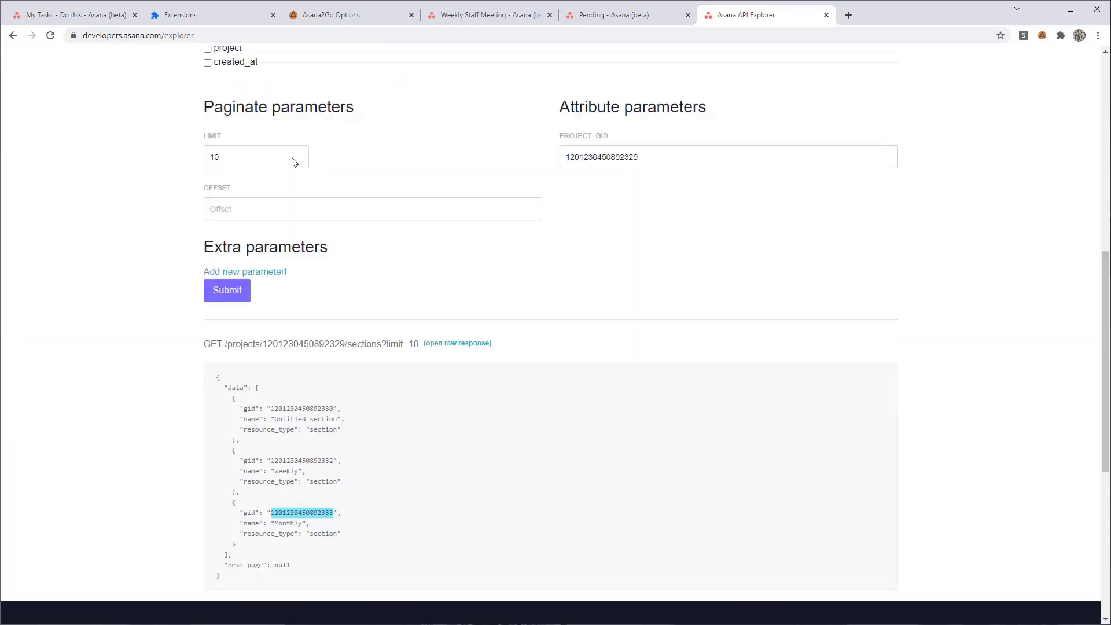
{"action": "scroll", "coordinate": [295, 159], "scroll_direction": "down", "scroll_amount": 4}
{"action": "scroll", "coordinate": [295, 150], "scroll_direction": "up", "scroll_amount": 13}
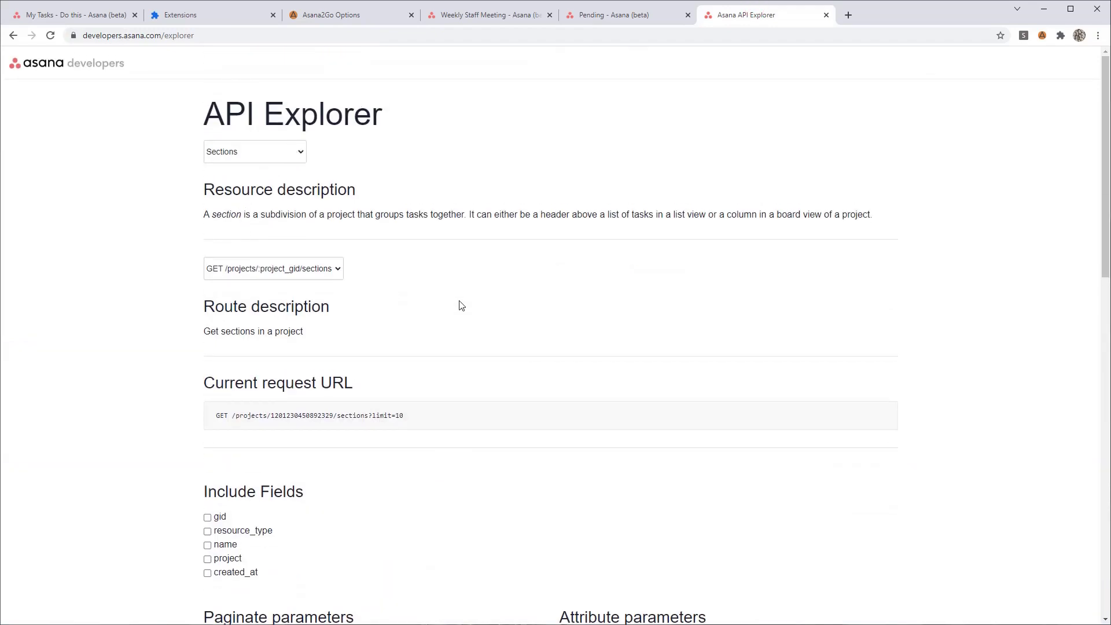
{"action": "scroll", "coordinate": [462, 305], "scroll_direction": "down", "scroll_amount": 9}
{"action": "double_click", "coordinate": [614, 162]}
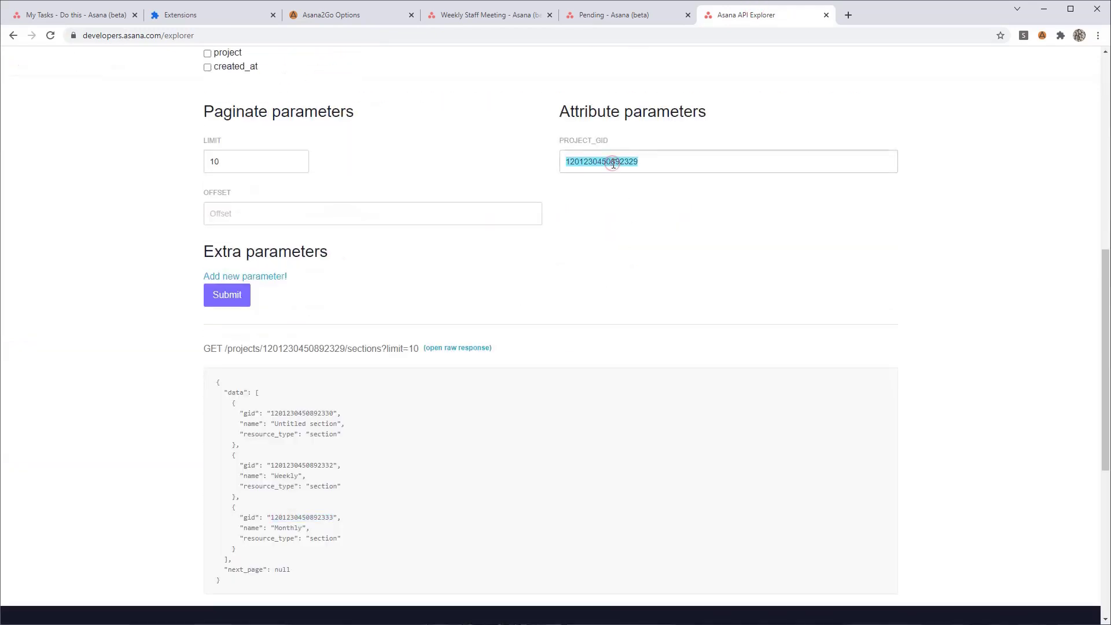
{"action": "key", "text": "ctrl+v"}
{"action": "left_click", "coordinate": [231, 297]}
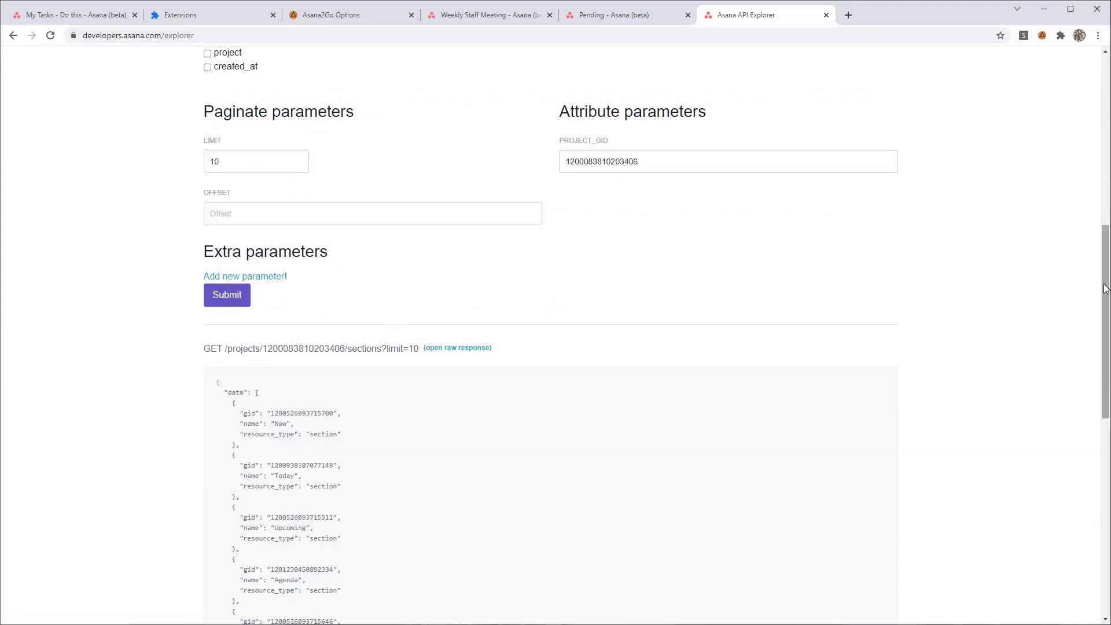
{"action": "left_click_drag", "start_coordinate": [1106, 289], "coordinate": [1106, 298]}
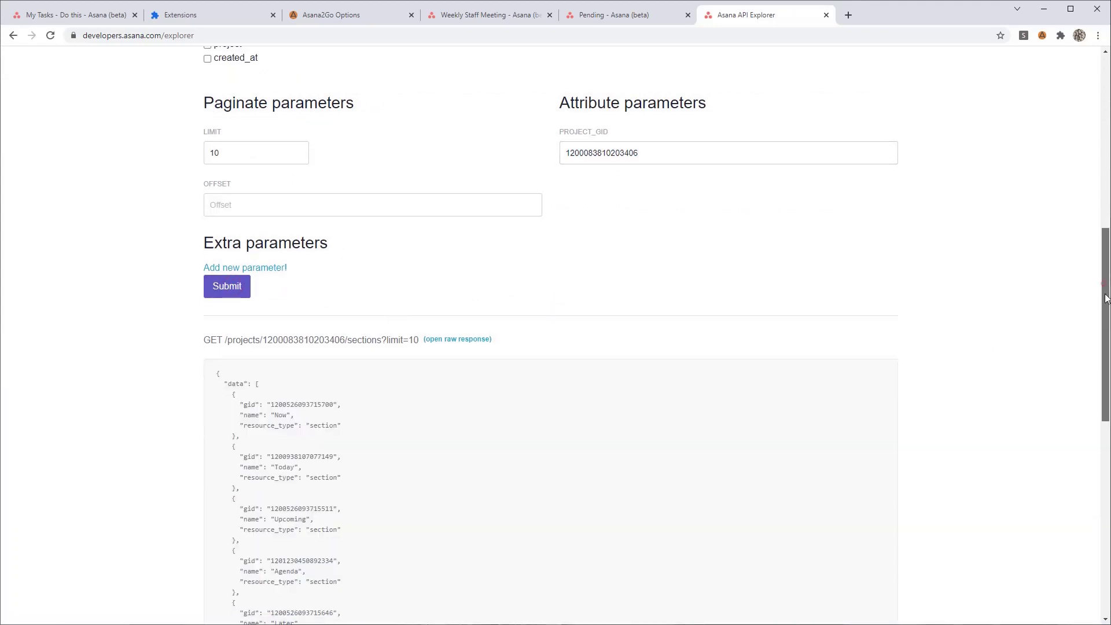
{"action": "scroll", "coordinate": [1104, 293], "scroll_direction": "down", "scroll_amount": 5}
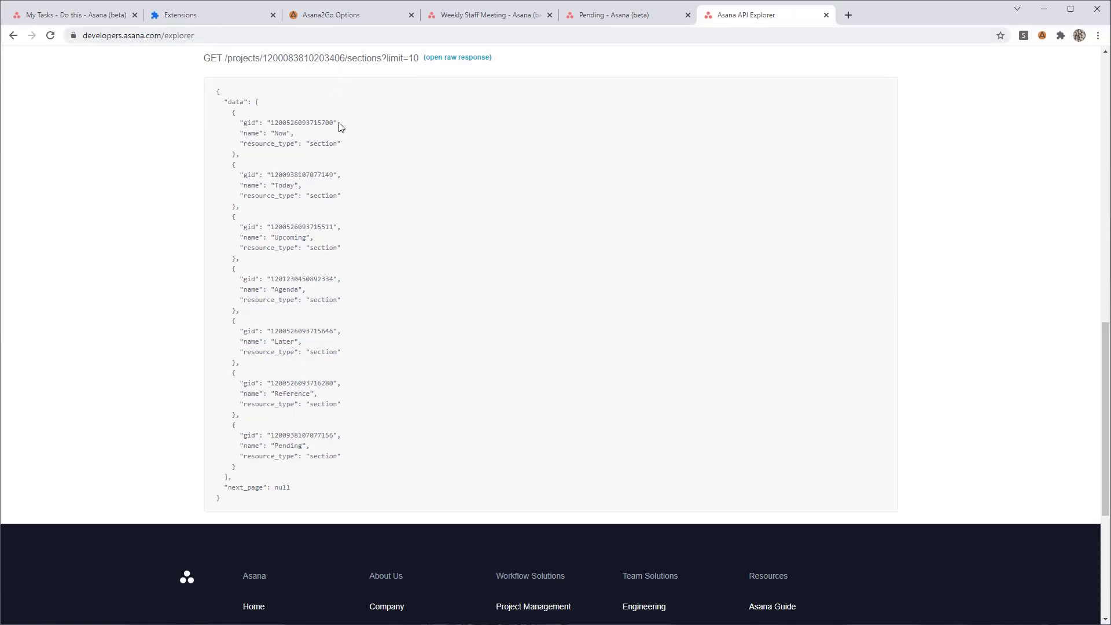
{"action": "left_click", "coordinate": [335, 15]}
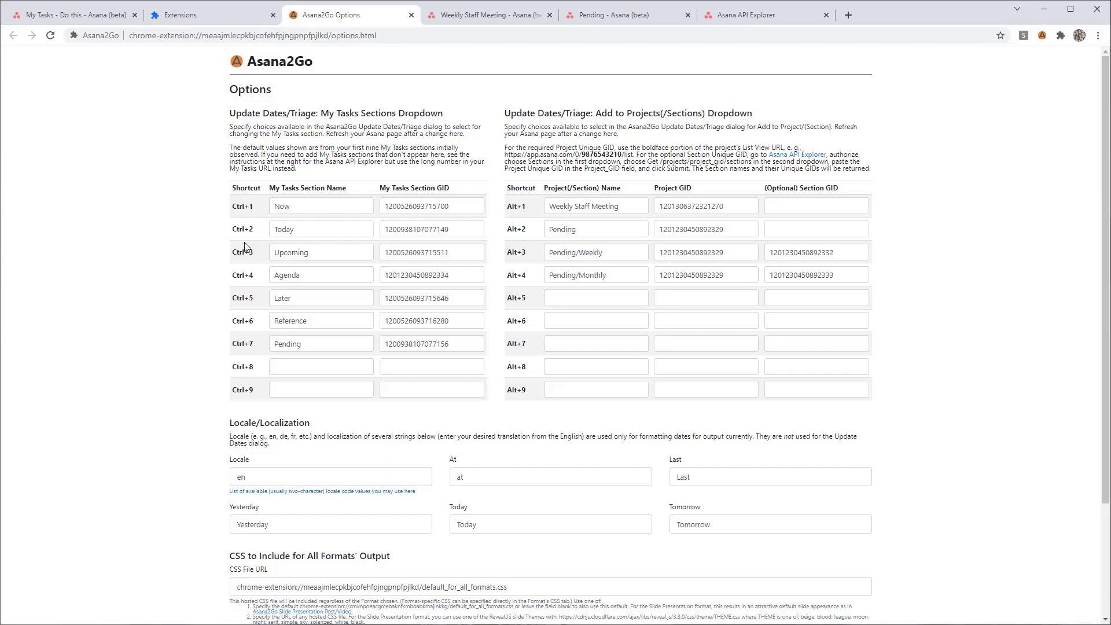
Follow the options page link to Trilogi's Contact Us page in a new tab.
{"action": "scroll", "coordinate": [246, 247], "scroll_direction": "down", "scroll_amount": 3}
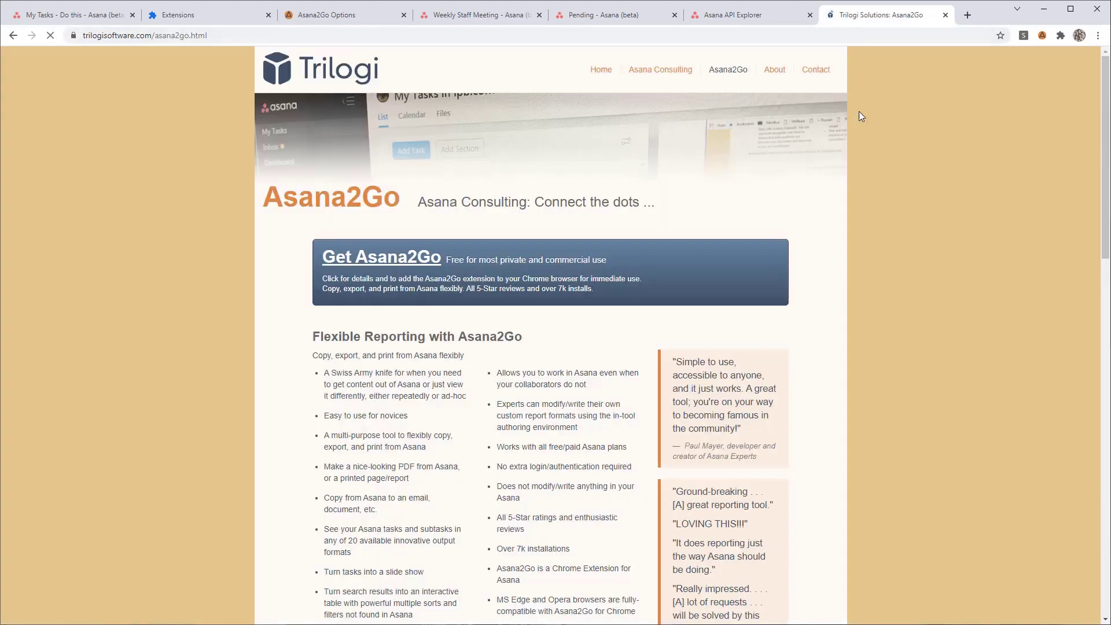
{"action": "left_click", "coordinate": [815, 70]}
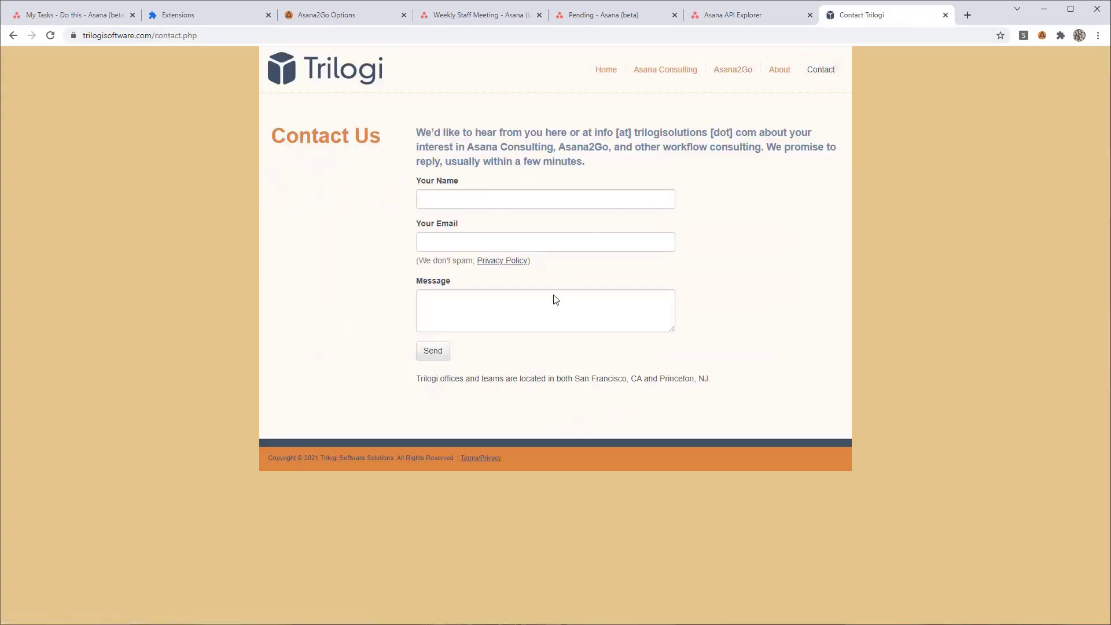